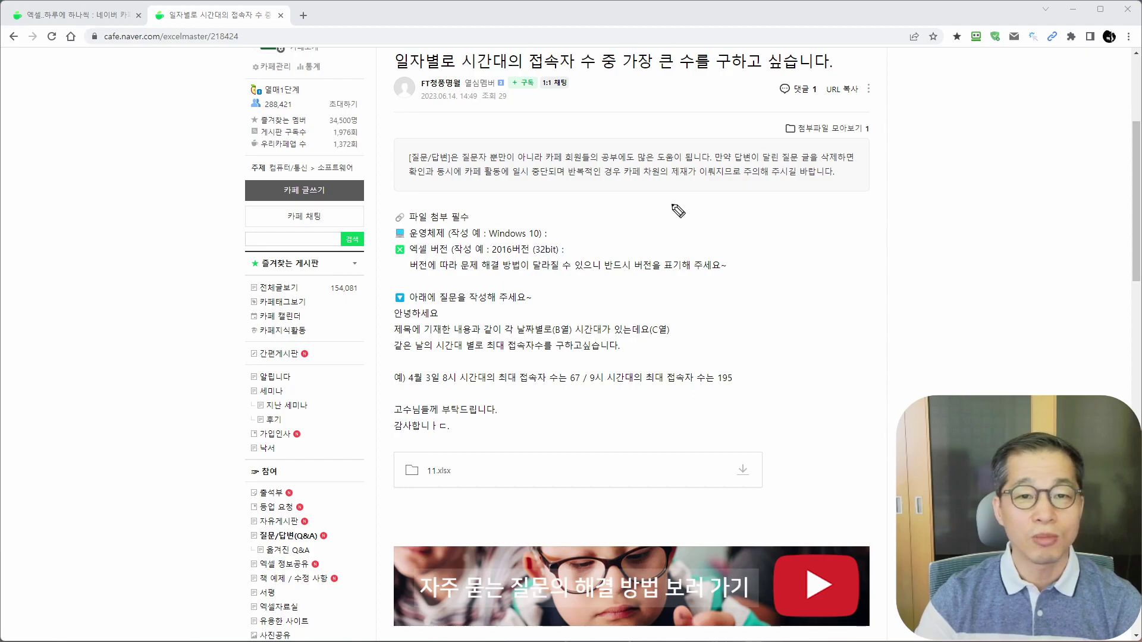
- Read the forum question about the maximum visitor count per date and hour, including its worked example and the attached 11.xlsx
{"action": "left_click_drag", "start_coordinate": [394, 75], "coordinate": [754, 81]}
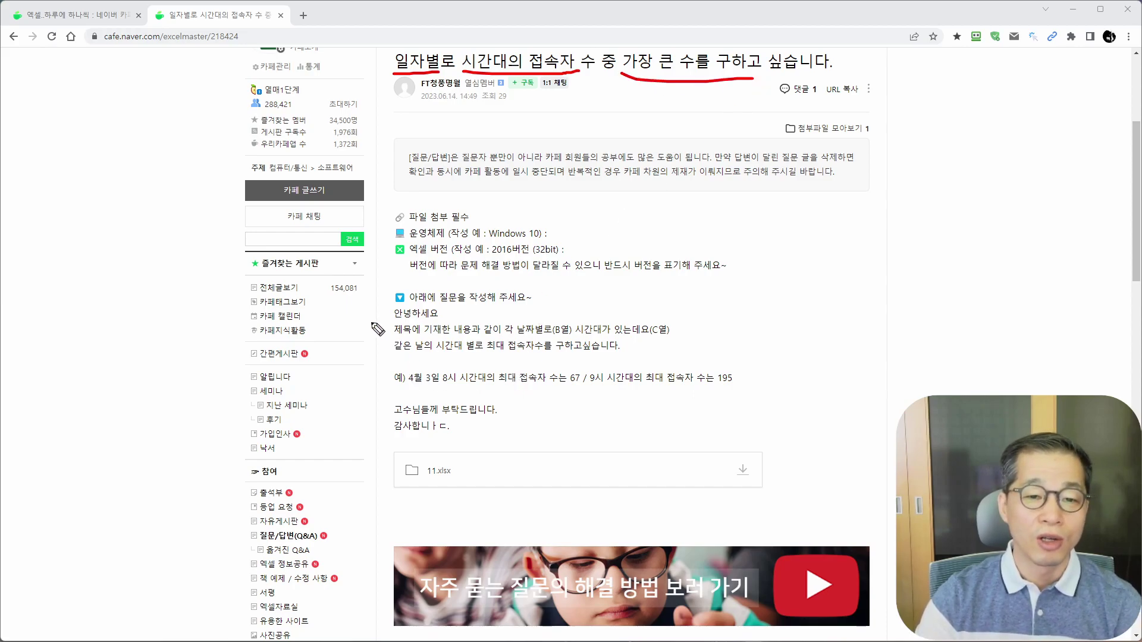
{"action": "left_click_drag", "start_coordinate": [378, 317], "coordinate": [374, 399]}
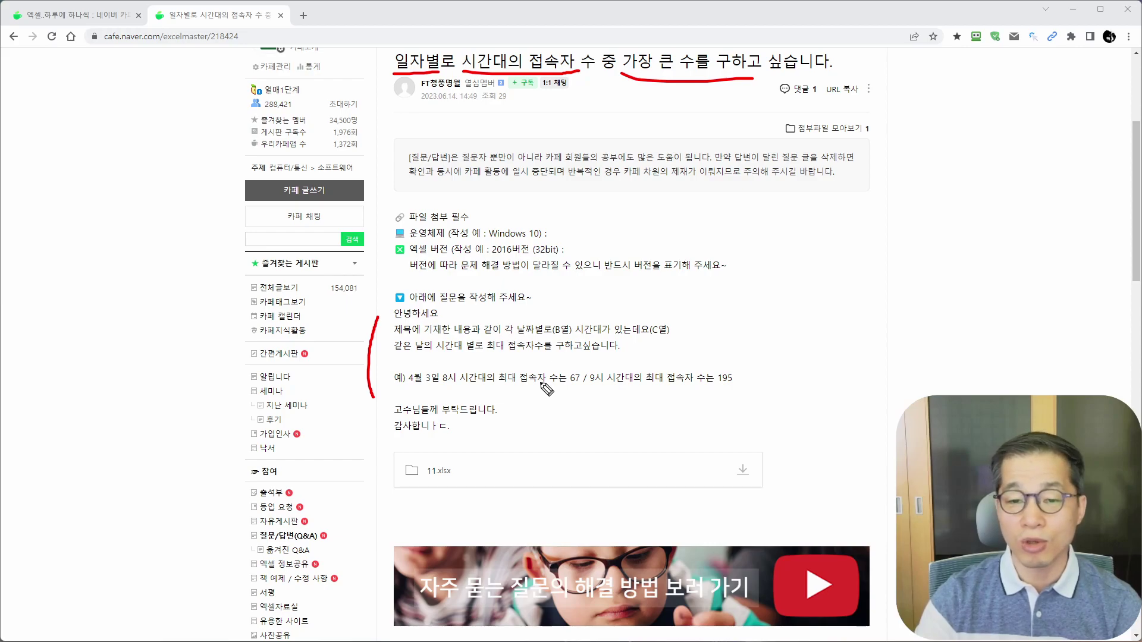
{"action": "mouse_move", "coordinate": [476, 491]}
{"action": "left_mouse_down"}
{"action": "mouse_move", "coordinate": [410, 494]}
{"action": "mouse_move", "coordinate": [477, 496]}
{"action": "left_mouse_up"}
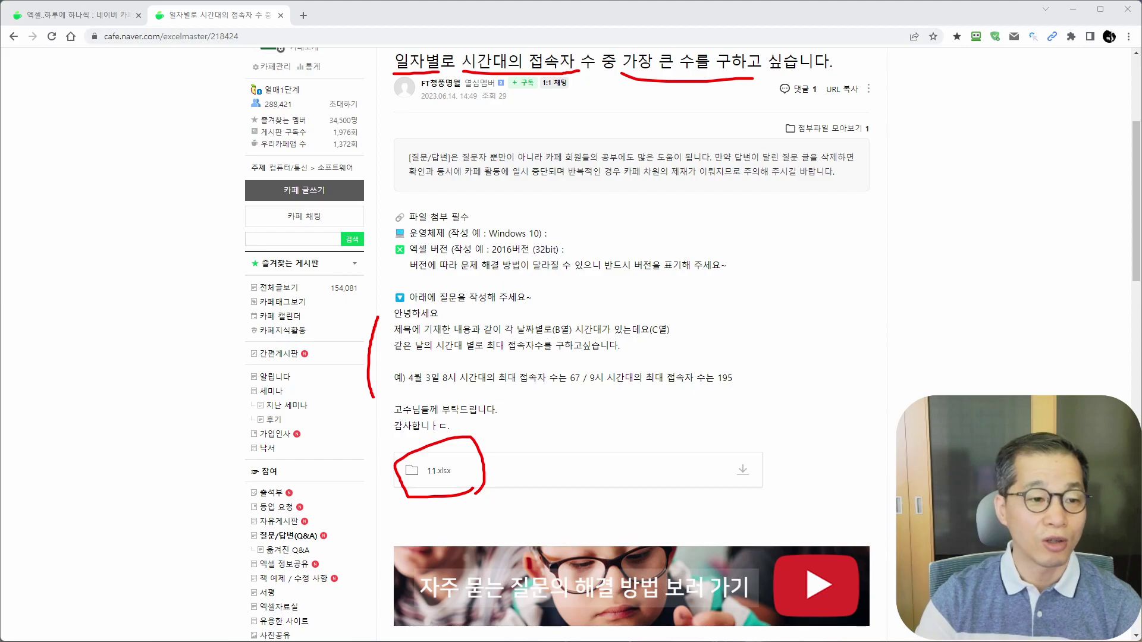
{"action": "key", "text": "e"}
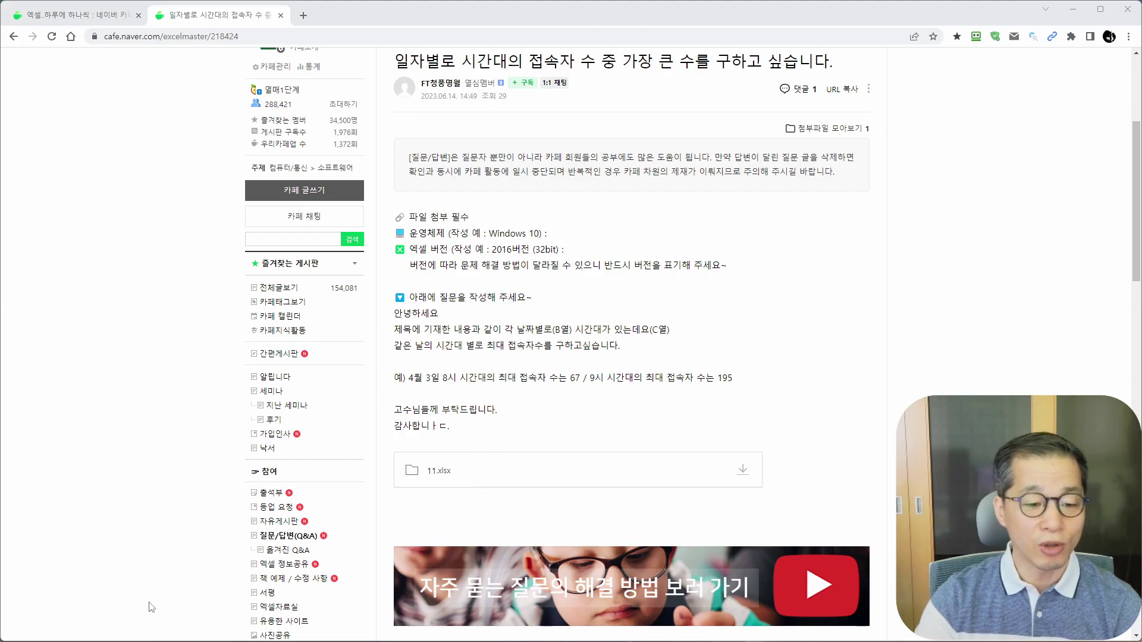
- Switch to the 11.xlsx workbook in Excel and examine the 8 and 9 o'clock records in A2:C11 and the daily summary in columns G:I
{"action": "key", "text": "alt+Tab"}
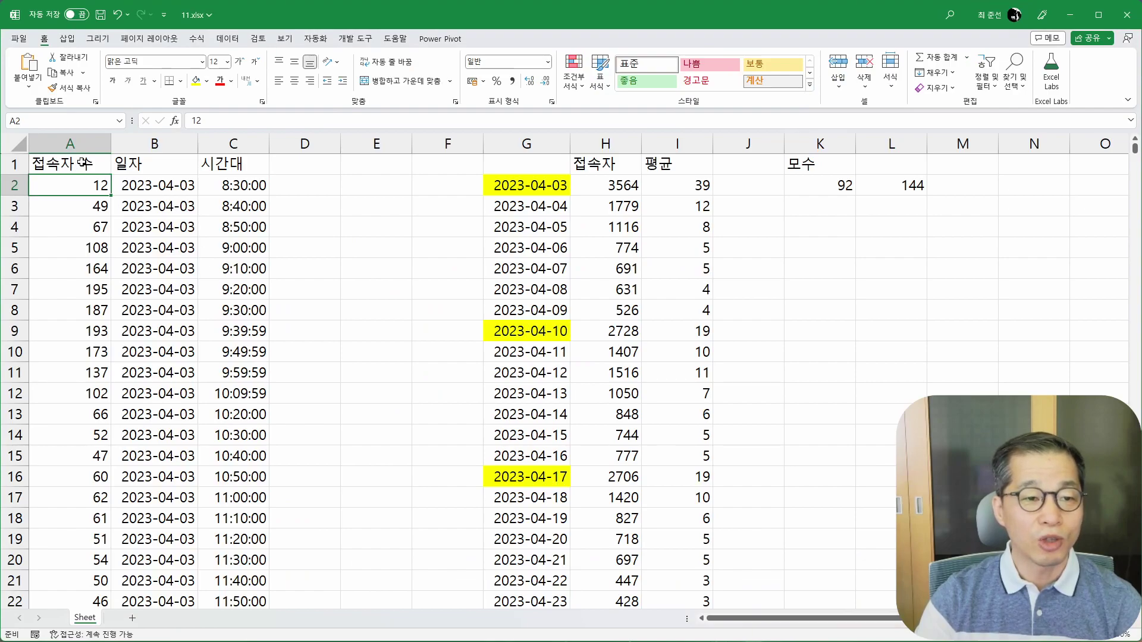
{"action": "left_click", "coordinate": [83, 162]}
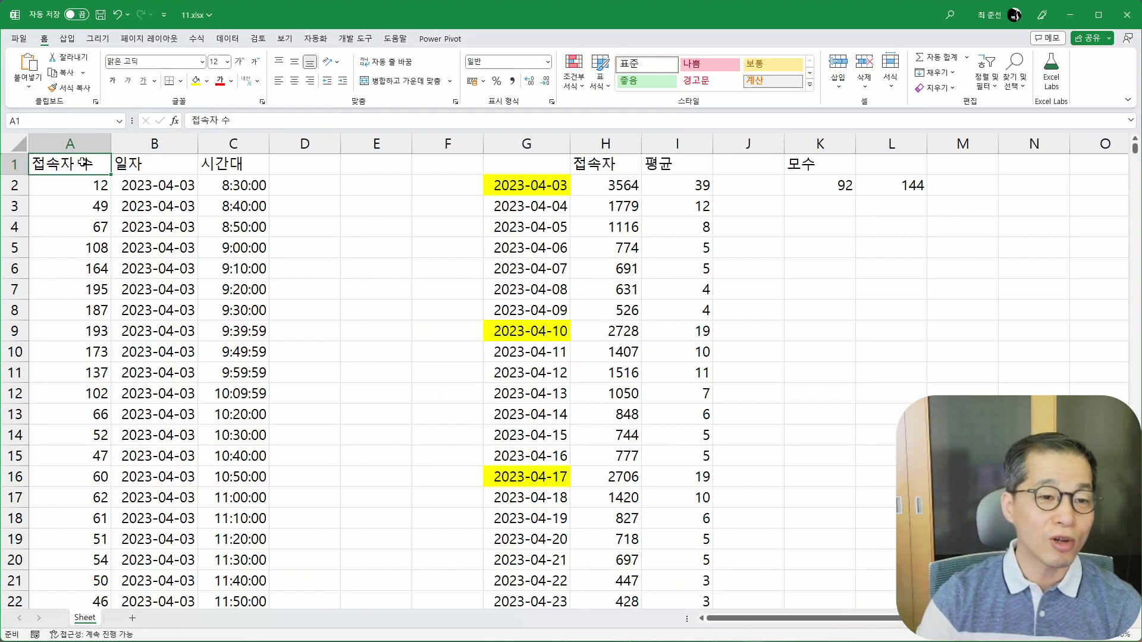
{"action": "key", "text": "Right"}
{"action": "key", "text": "Right"}
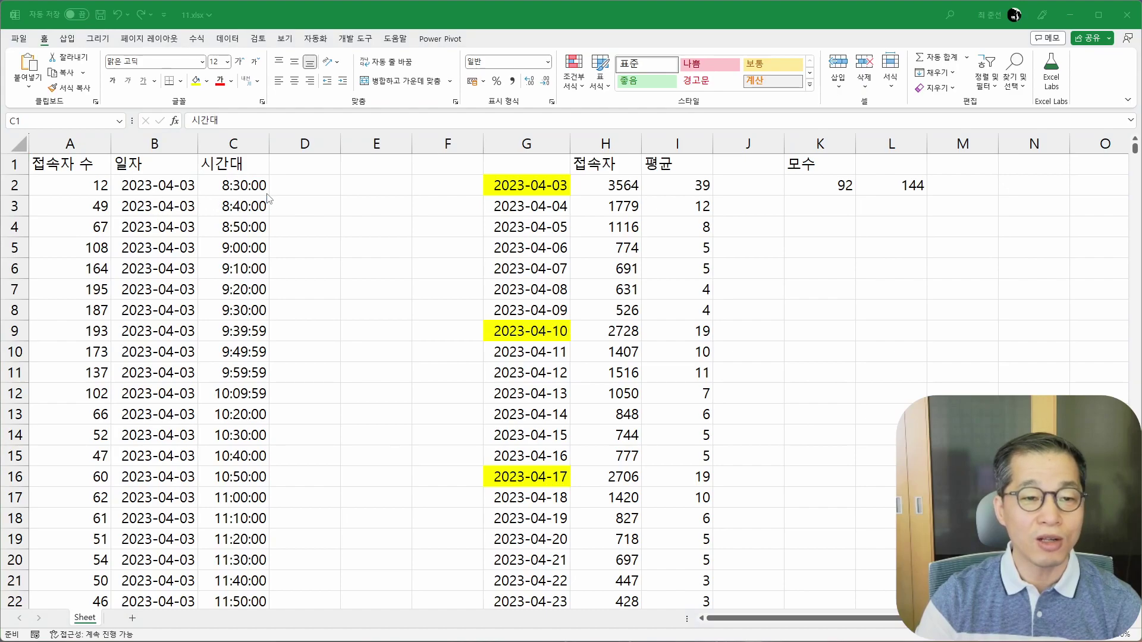
{"action": "mouse_move", "coordinate": [33, 175]}
{"action": "left_mouse_down"}
{"action": "mouse_move", "coordinate": [143, 238]}
{"action": "mouse_move", "coordinate": [271, 241]}
{"action": "left_mouse_up"}
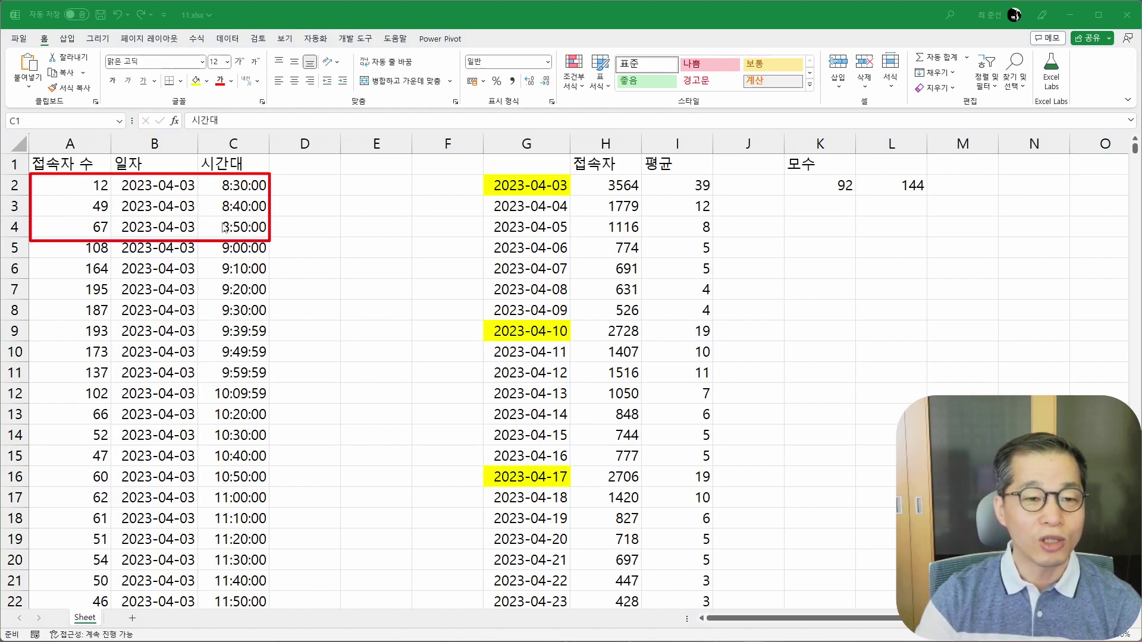
{"action": "left_click_drag", "start_coordinate": [73, 218], "coordinate": [114, 237]}
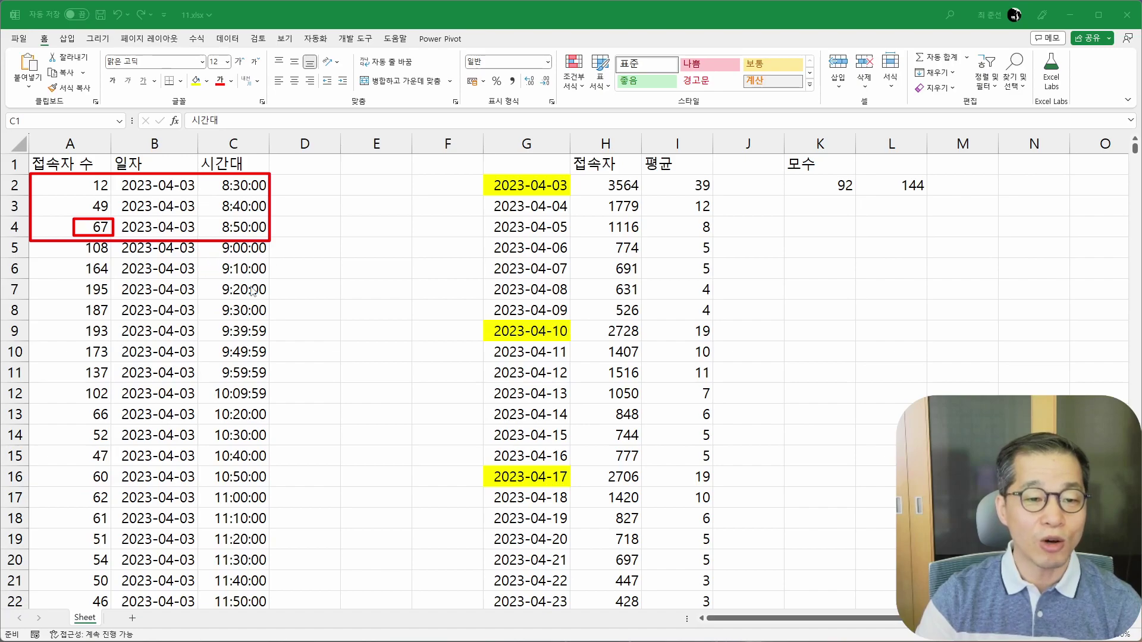
{"action": "mouse_move", "coordinate": [31, 244]}
{"action": "left_mouse_down"}
{"action": "mouse_move", "coordinate": [275, 349]}
{"action": "mouse_move", "coordinate": [271, 382]}
{"action": "left_mouse_up"}
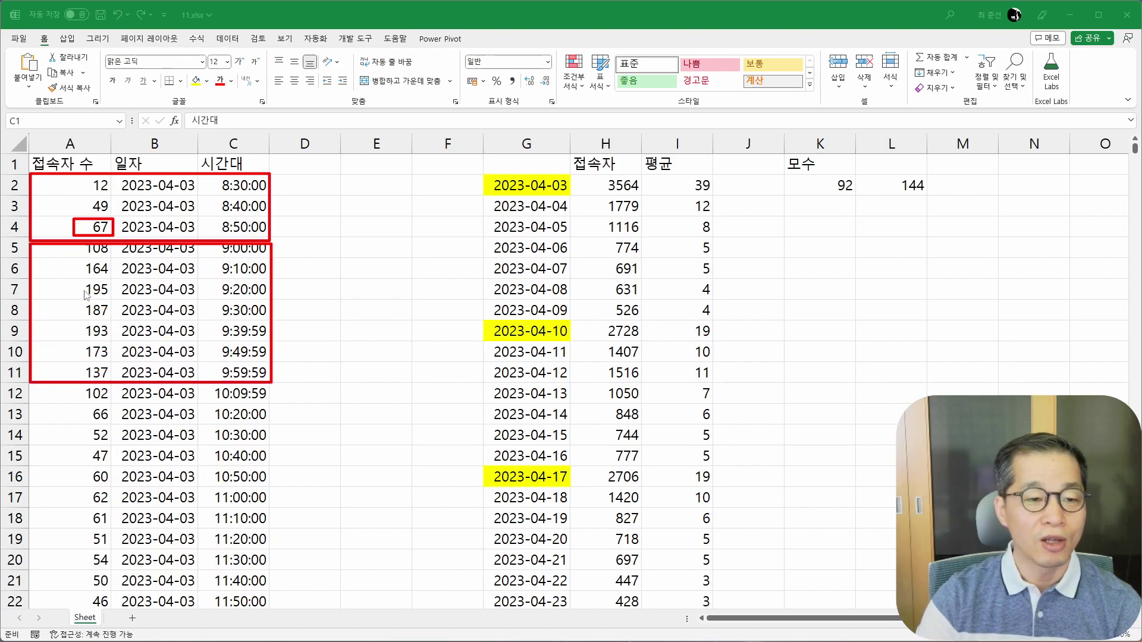
{"action": "left_click_drag", "start_coordinate": [81, 278], "coordinate": [112, 304]}
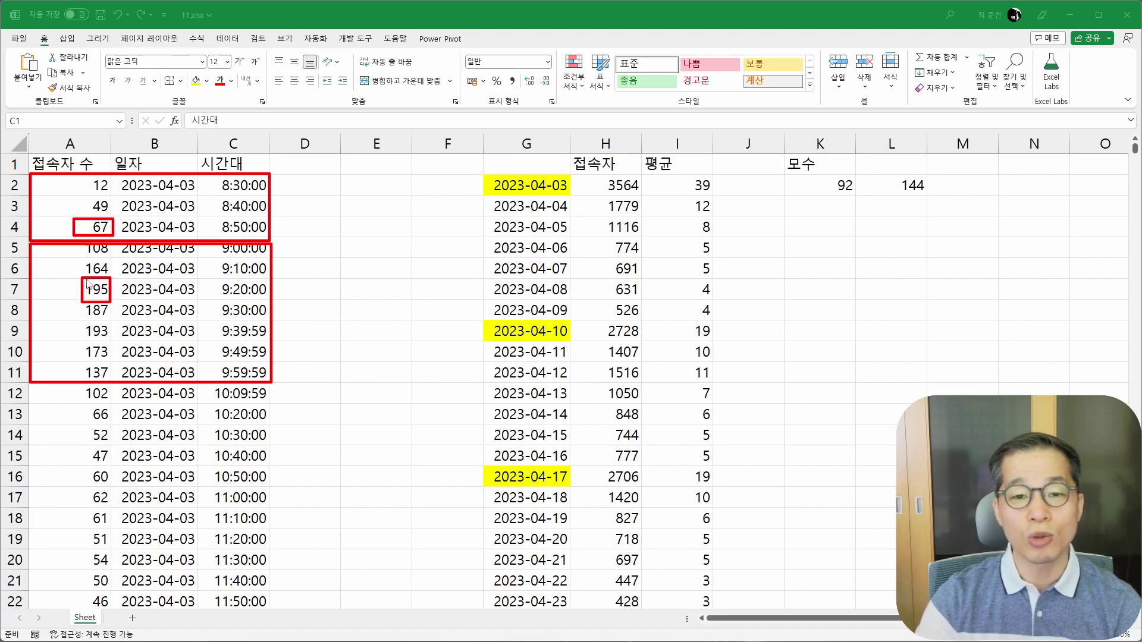
{"action": "mouse_move", "coordinate": [479, 151]}
{"action": "left_mouse_down"}
{"action": "mouse_move", "coordinate": [694, 445]}
{"action": "mouse_move", "coordinate": [717, 504]}
{"action": "left_mouse_up"}
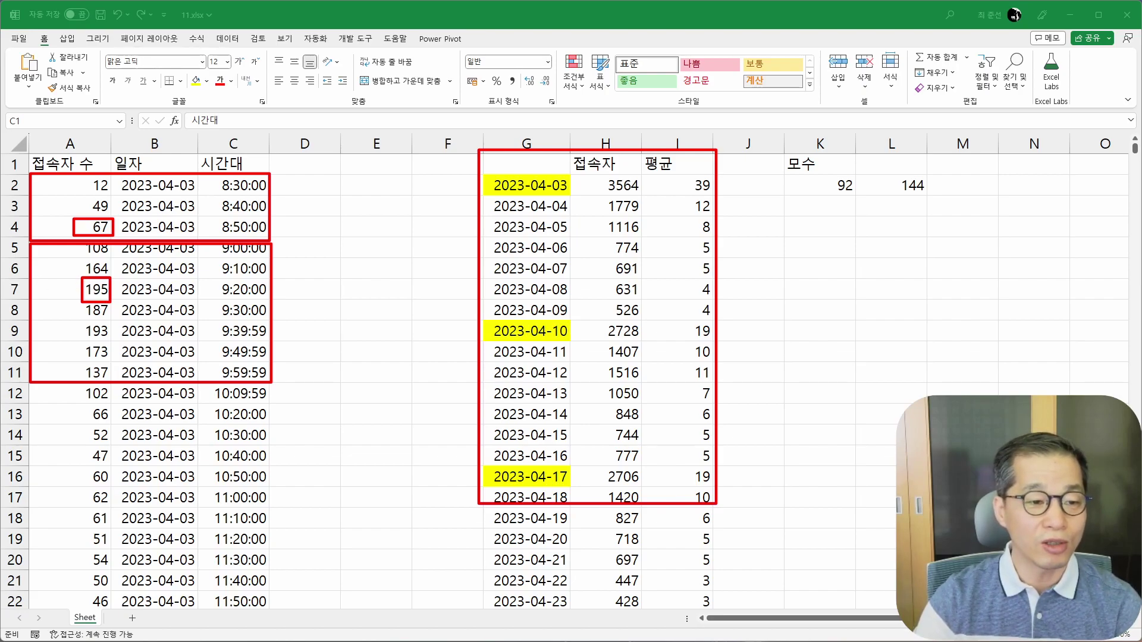
- Load the visitor data in $A$1:$C$10394 into Power Query as a table with headers
{"action": "left_click", "coordinate": [152, 271]}
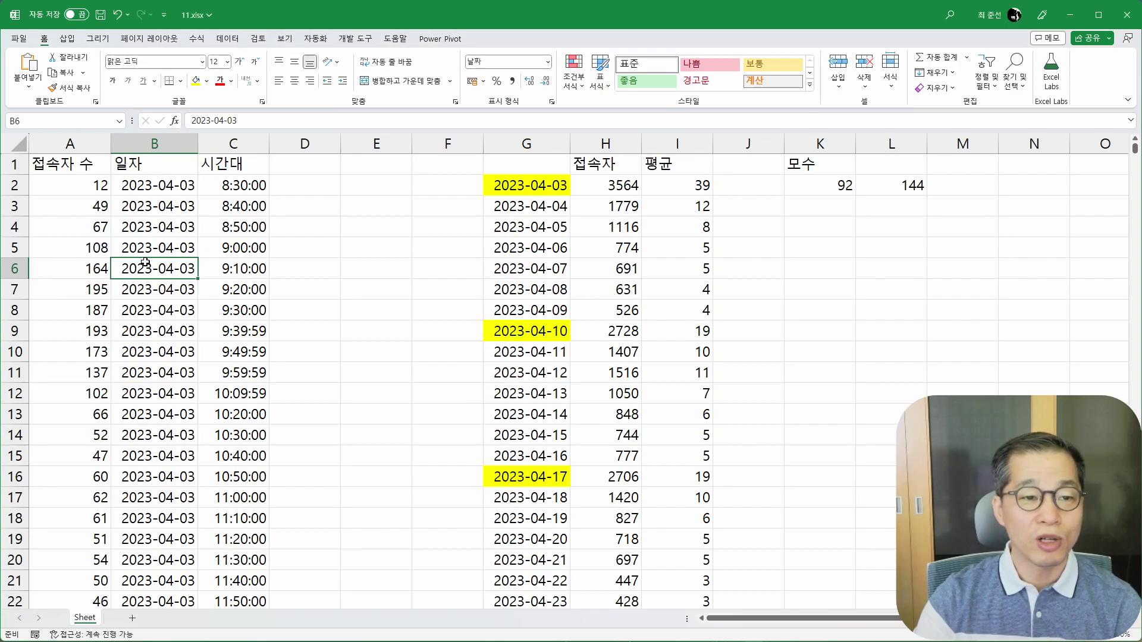
{"action": "left_click", "coordinate": [229, 40]}
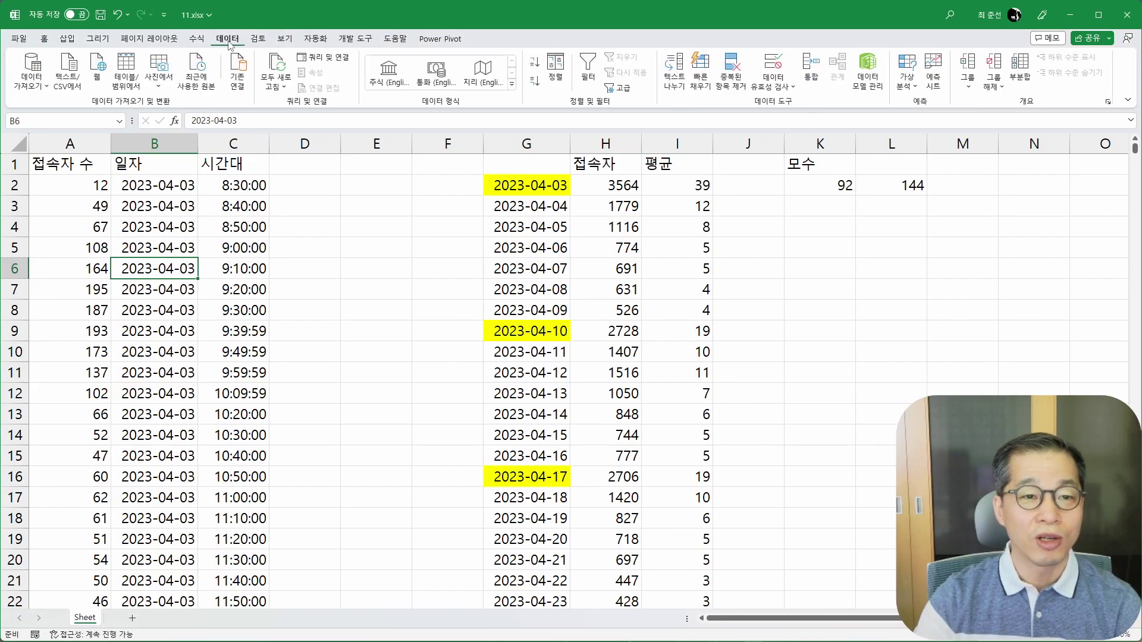
{"action": "left_click", "coordinate": [124, 77]}
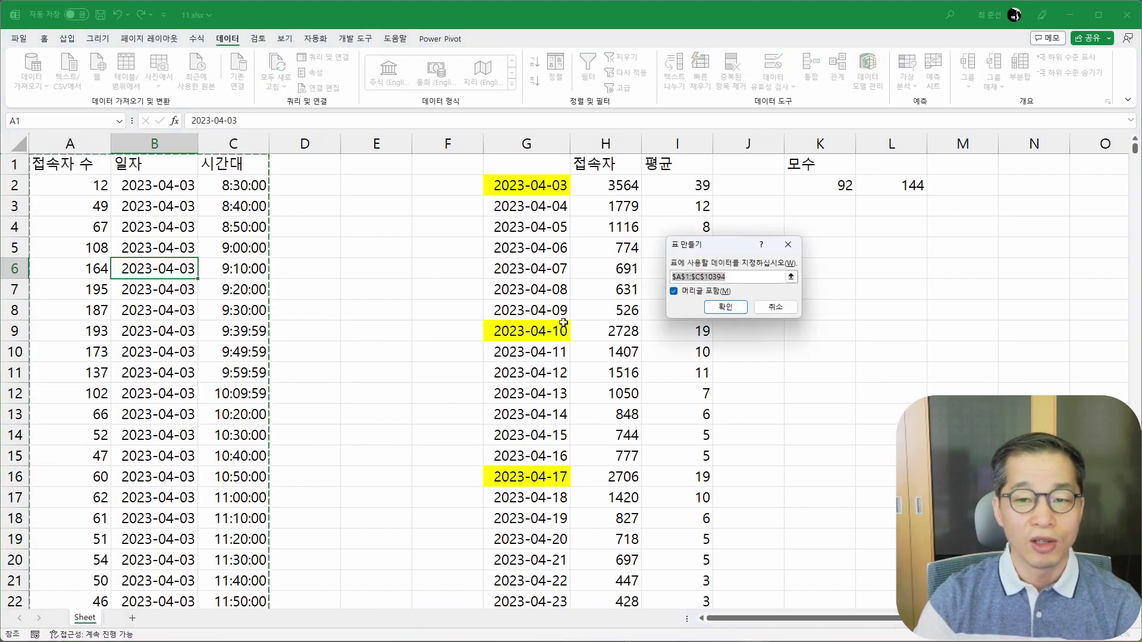
{"action": "left_click", "coordinate": [727, 307]}
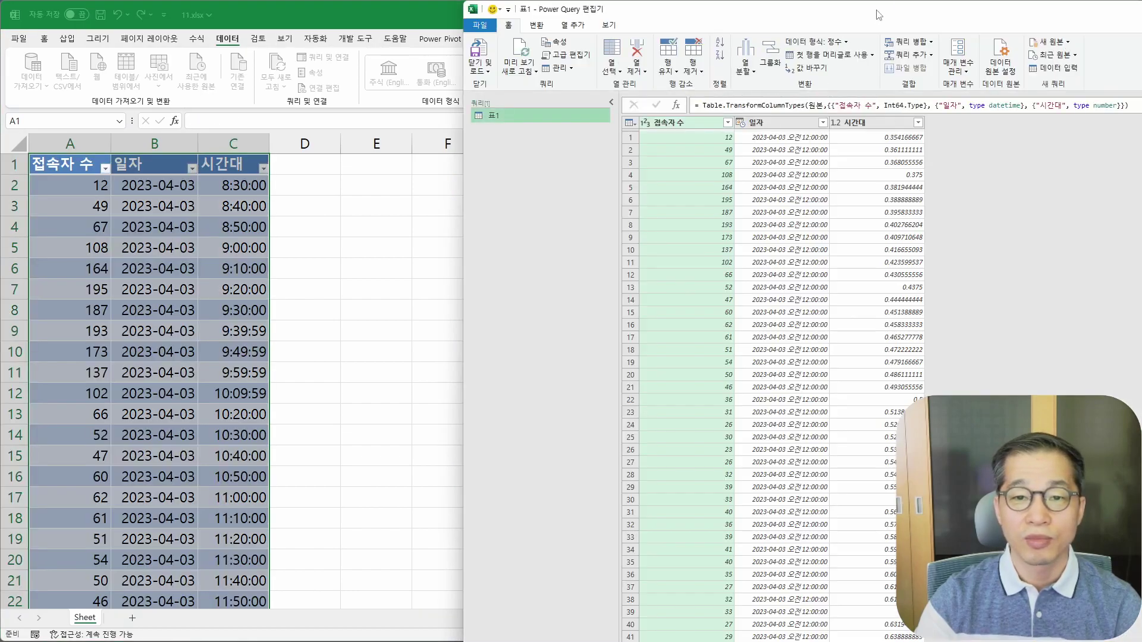
- Bring the whole Power Query editor window into view, with the query list collapsed and its contents enlarged
{"action": "left_click_drag", "start_coordinate": [878, 14], "coordinate": [449, 30]}
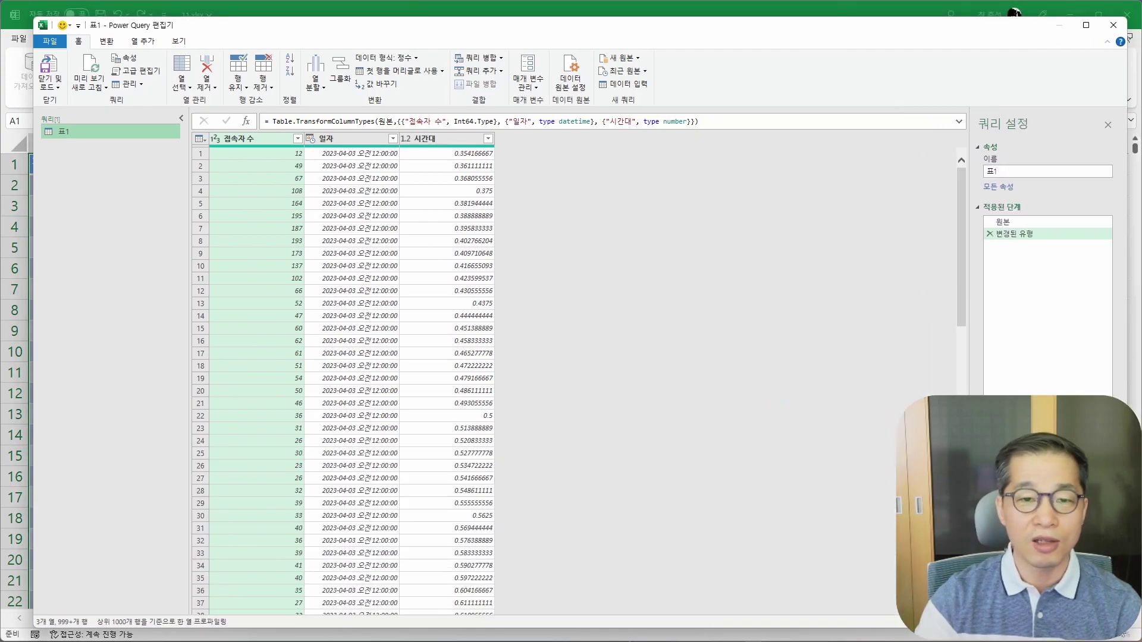
{"action": "left_click", "coordinate": [181, 119]}
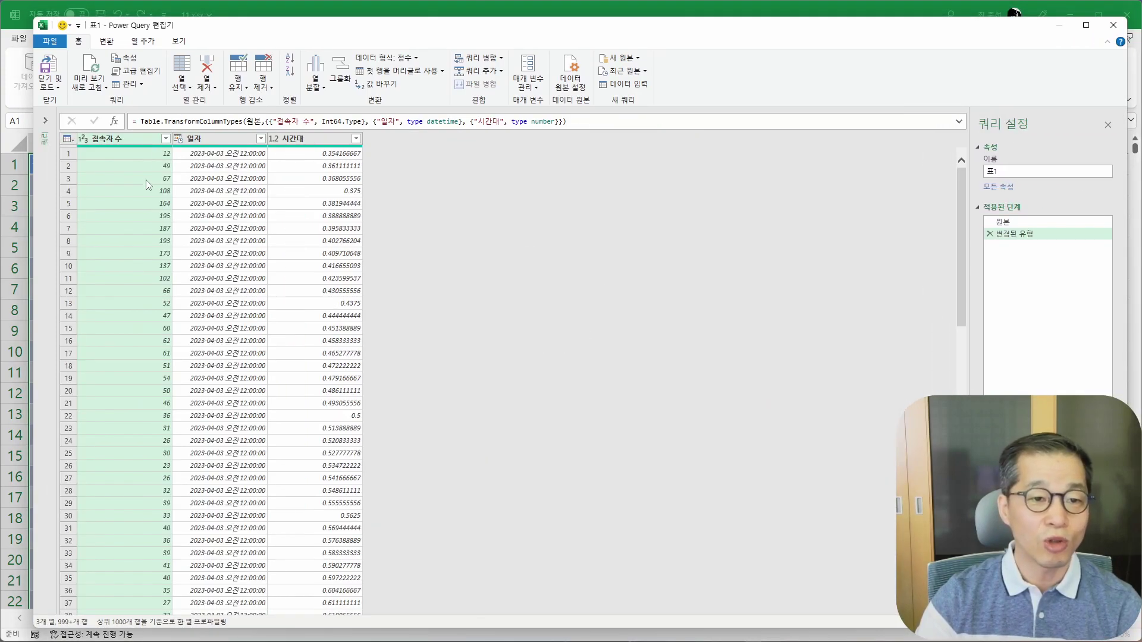
{"action": "key", "text": "ctrl+shift+equal"}
{"action": "key", "text": "ctrl+shift+equal"}
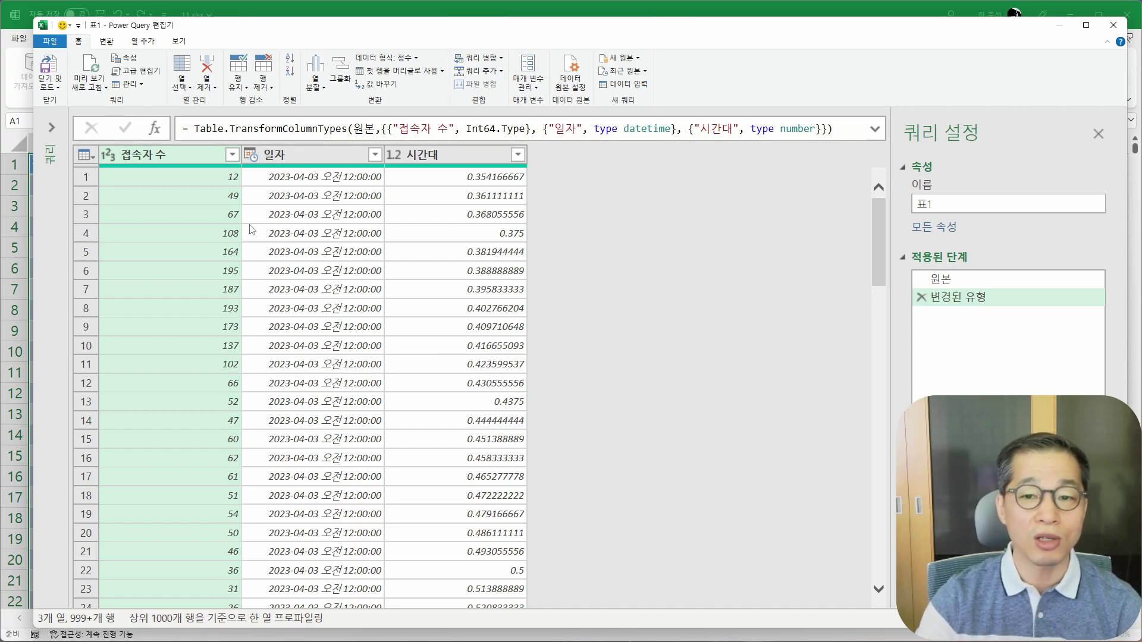
{"action": "left_click", "coordinate": [293, 158]}
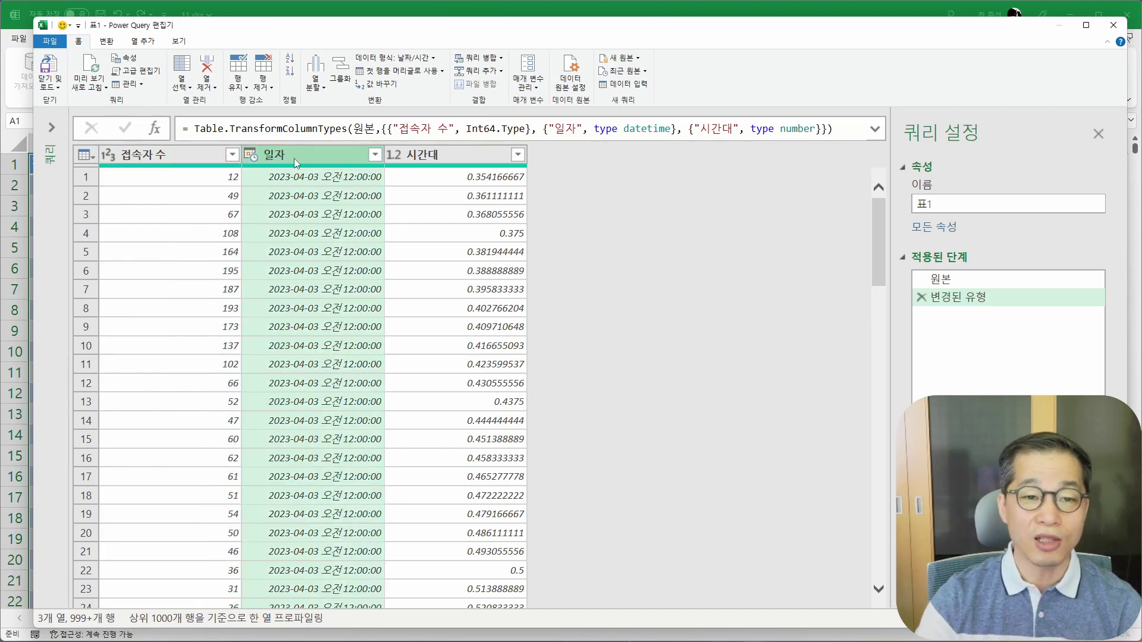
{"action": "left_click", "coordinate": [442, 155]}
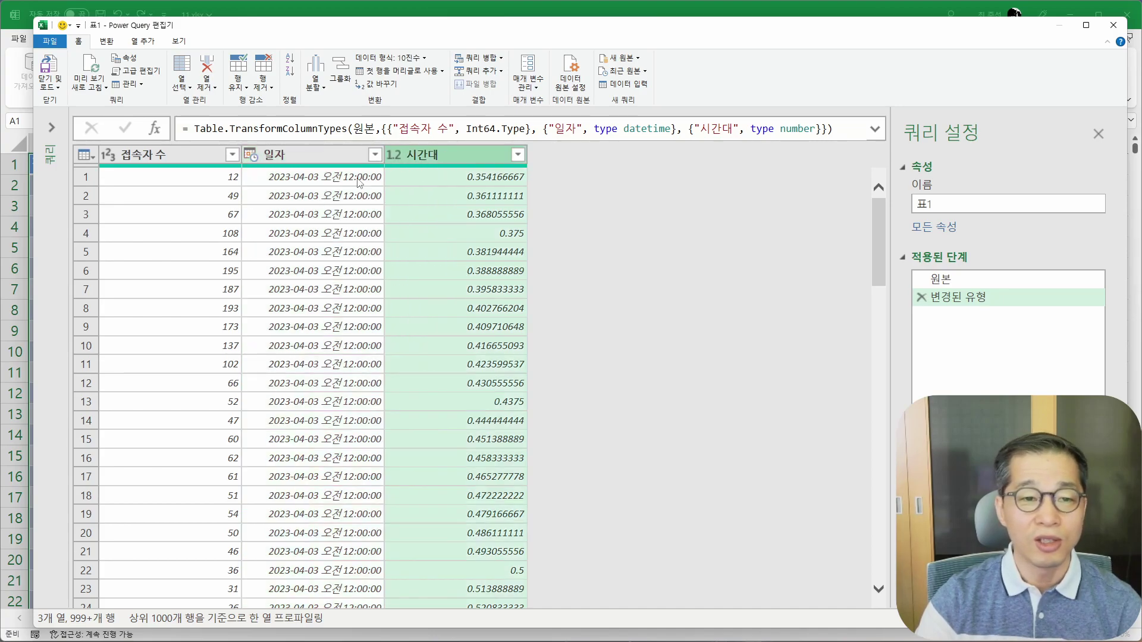
{"action": "left_click", "coordinate": [251, 155]}
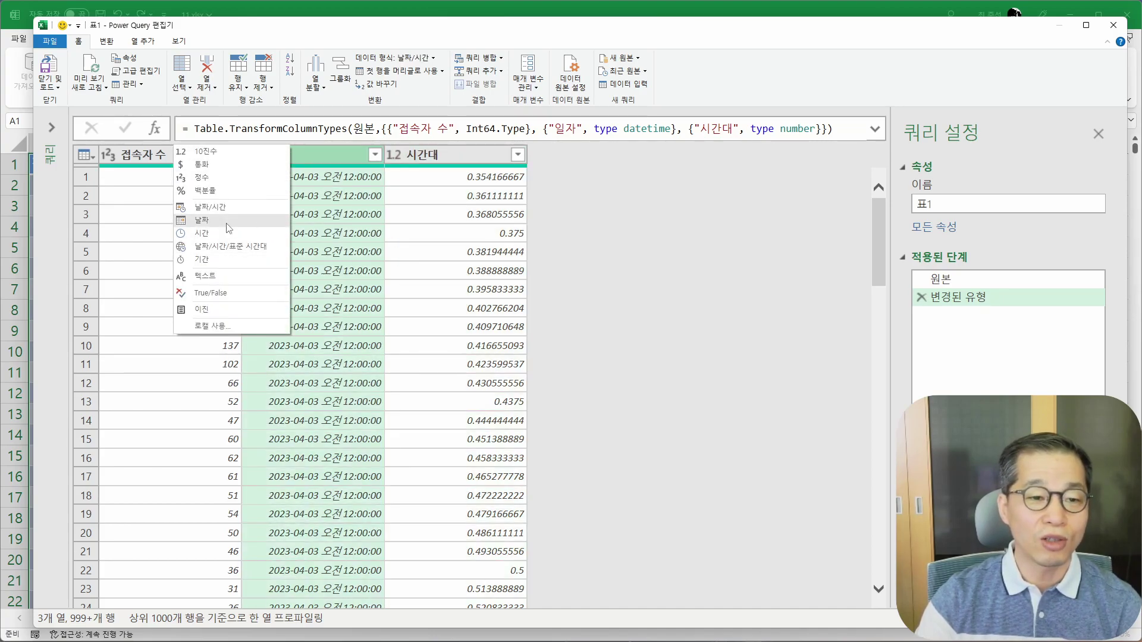
{"action": "left_click", "coordinate": [391, 155]}
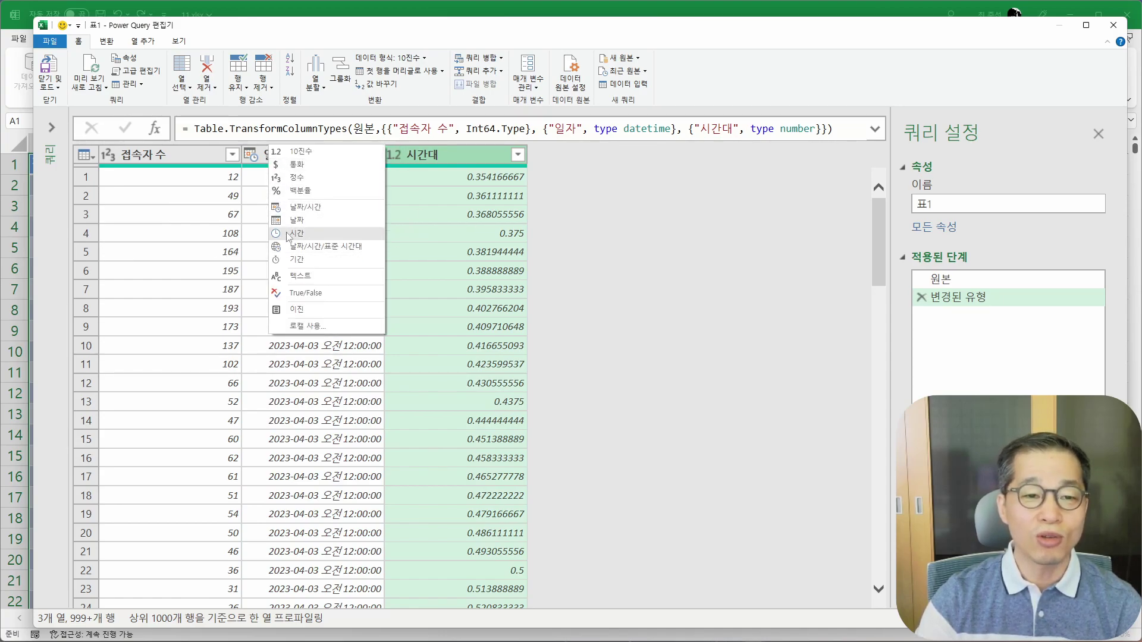
{"action": "left_click", "coordinate": [267, 217]}
{"action": "left_click", "coordinate": [267, 218]}
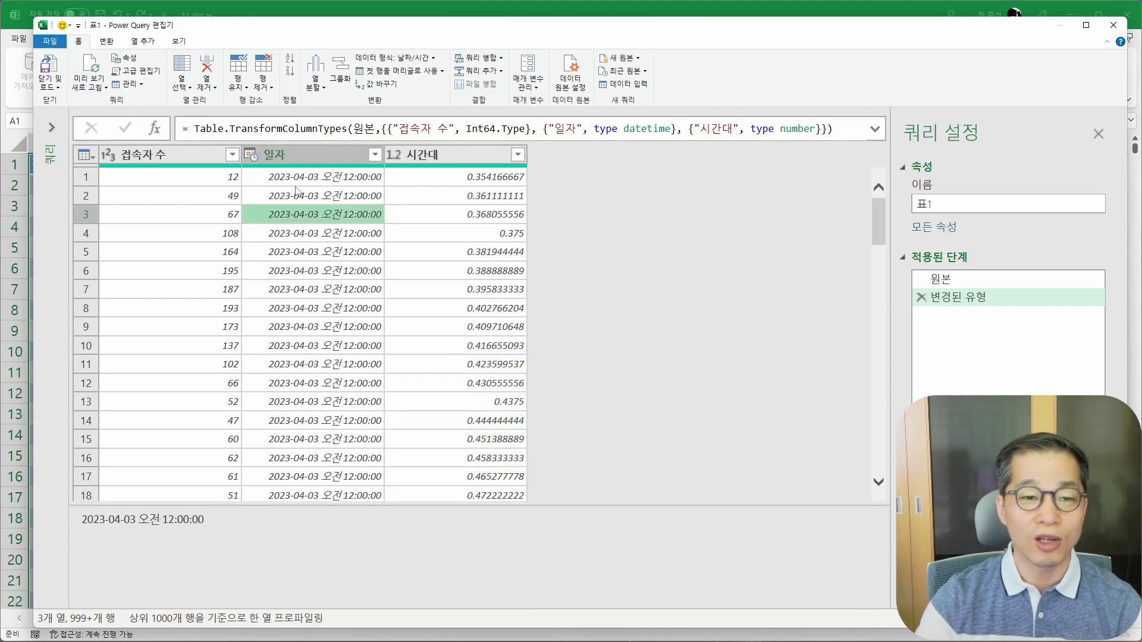
- Edit the type conversion formula so the 일자 column uses type date
{"action": "left_click", "coordinate": [649, 132]}
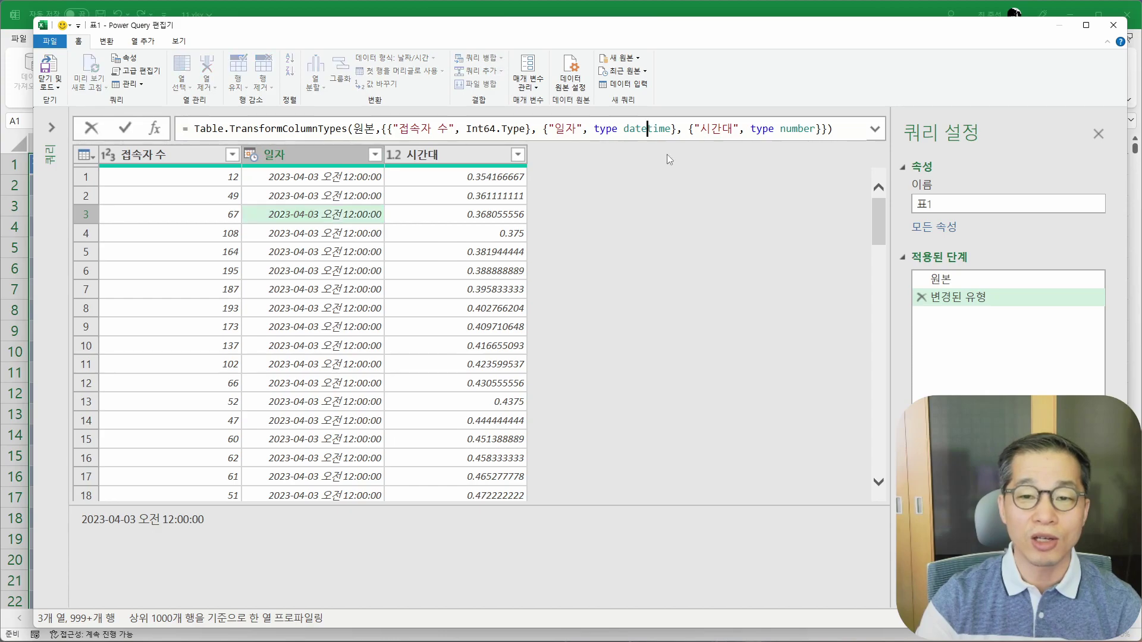
{"action": "key", "text": "shift+Right"}
{"action": "key", "text": "shift+Right"}
{"action": "key", "text": "shift+Right"}
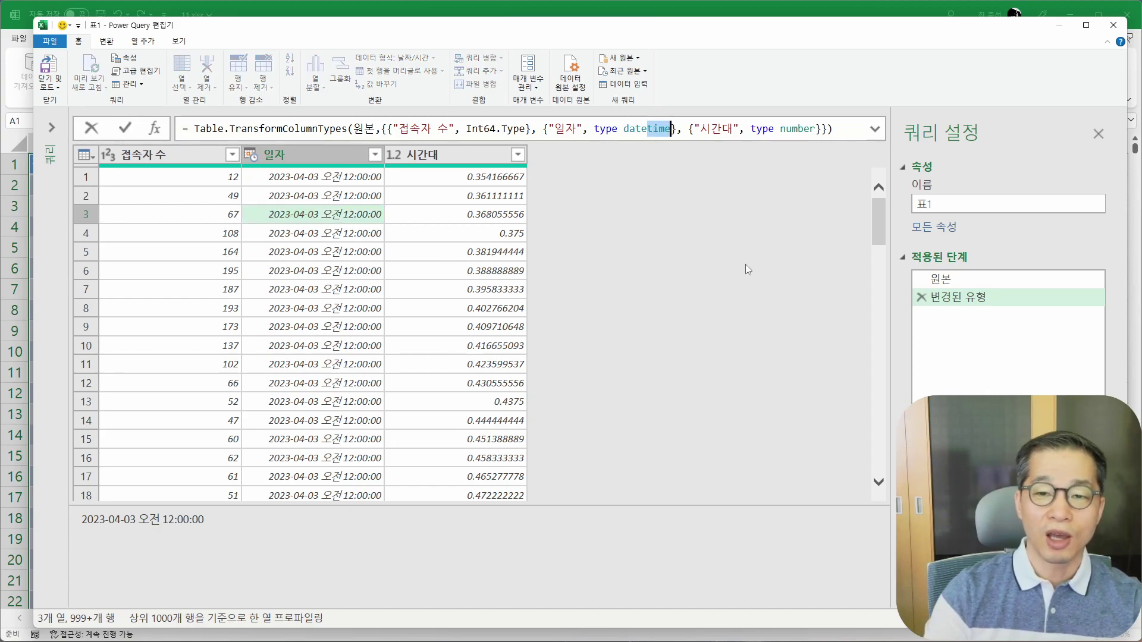
{"action": "key", "text": "BackSpace"}
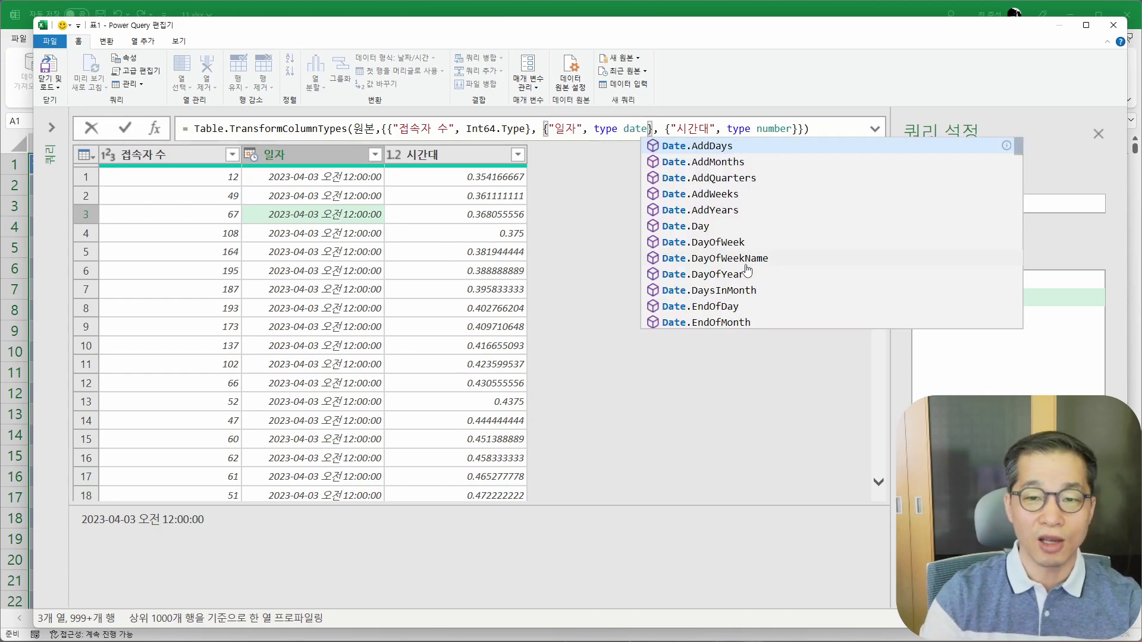
{"action": "left_click", "coordinate": [561, 219]}
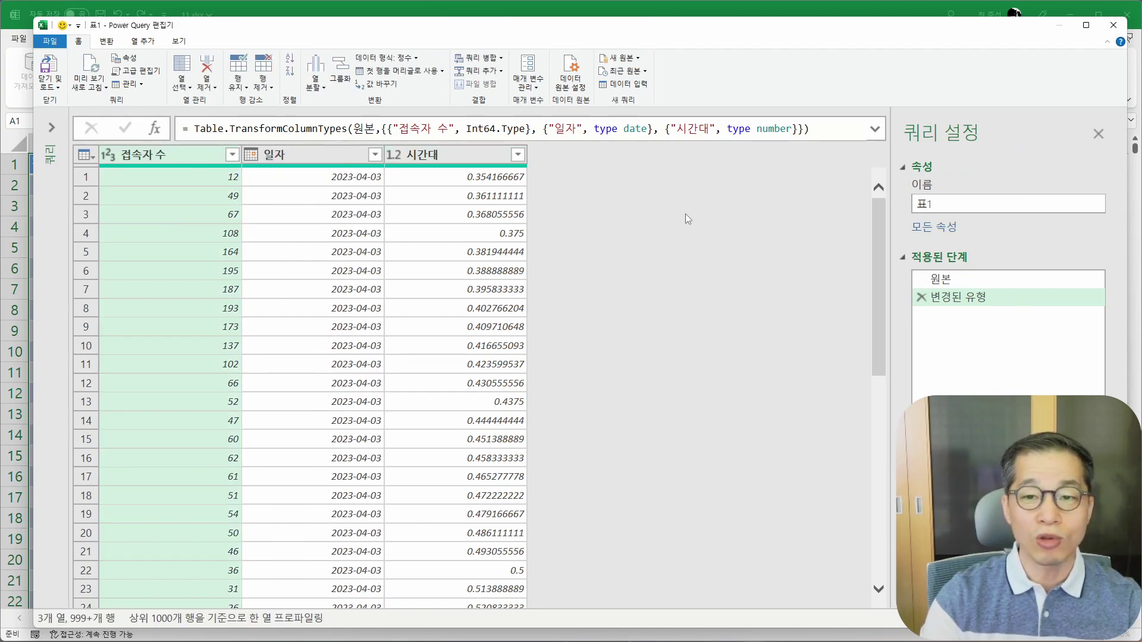
- Edit the type conversion formula so the 시간대 column uses type time
{"action": "left_click", "coordinate": [760, 128]}
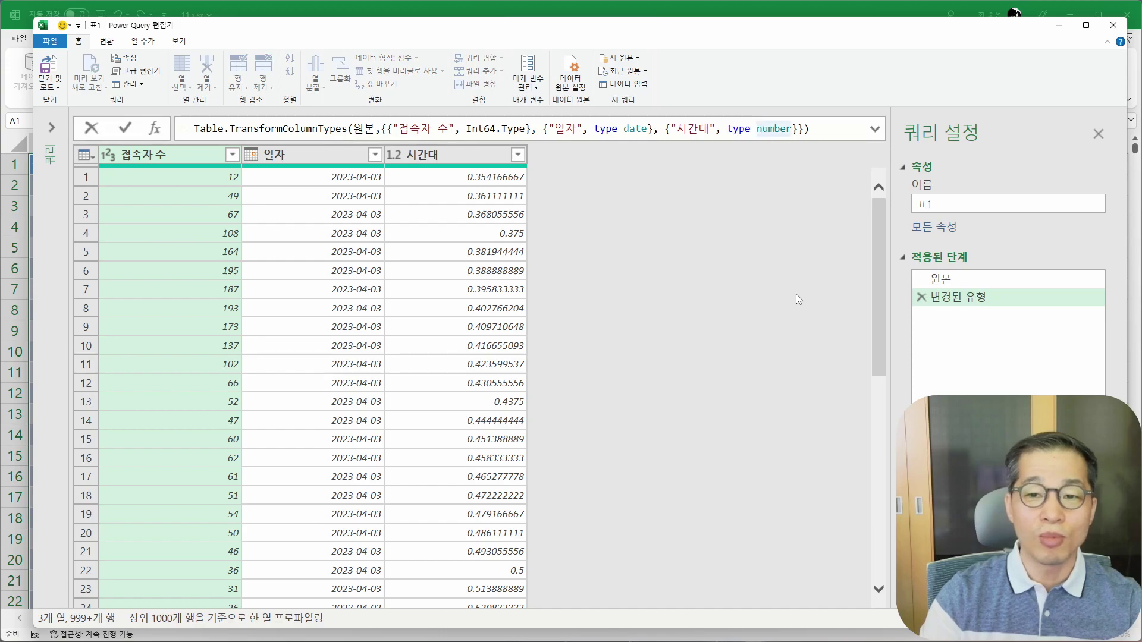
{"action": "key", "text": "shift+Right"}
{"action": "key", "text": "shift+Right"}
{"action": "key", "text": "shift+Right"}
{"action": "key", "text": "shift+Right"}
{"action": "key", "text": "shift+Right"}
{"action": "key", "text": "shift+Right"}
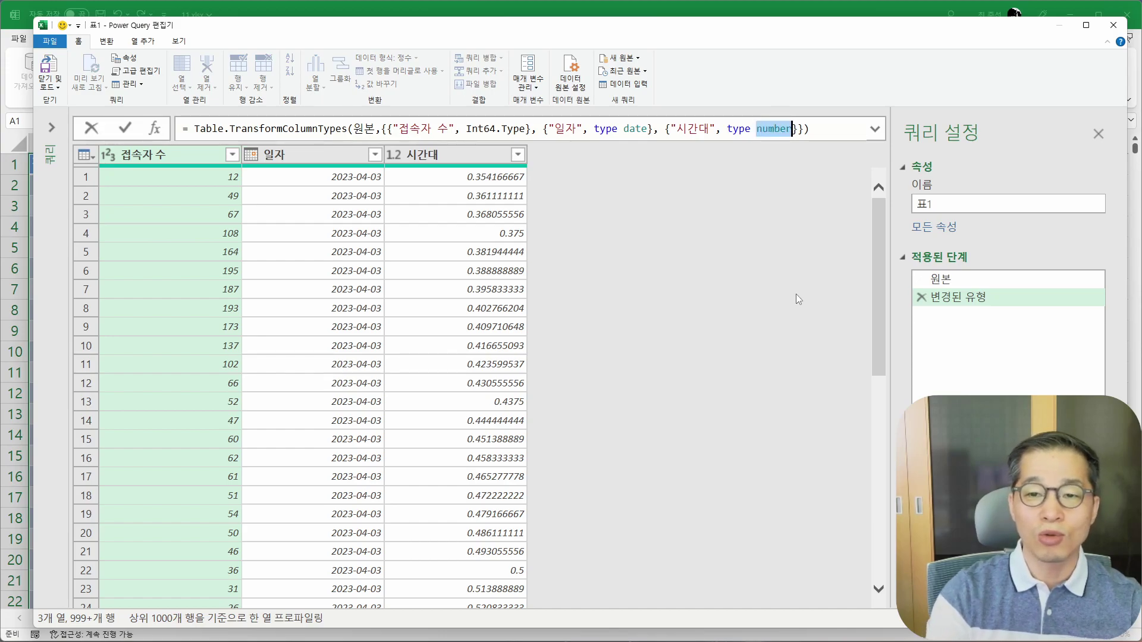
{"action": "type", "text": "time"}
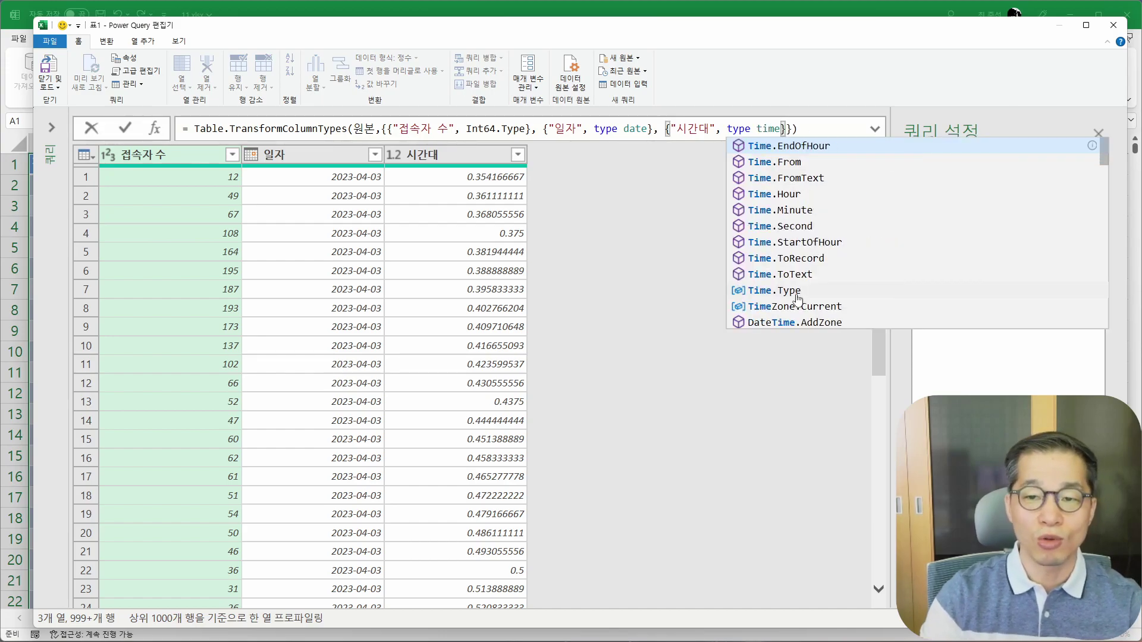
{"action": "left_click", "coordinate": [633, 261]}
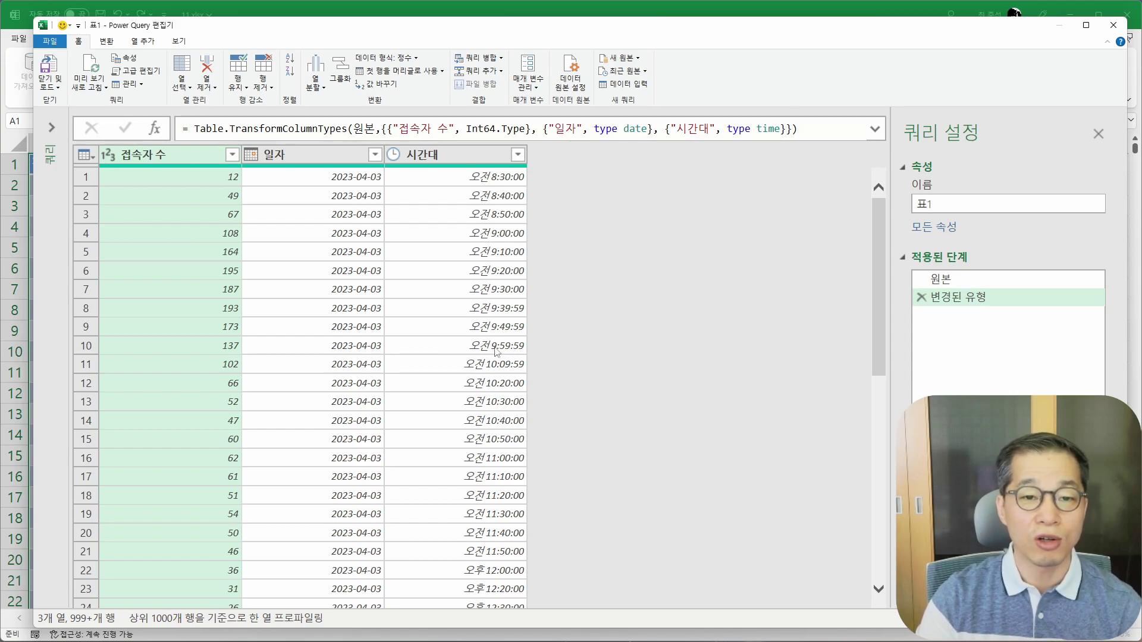
- Transform the 시간대 column into its hour number with the time extraction option 시간
{"action": "left_click", "coordinate": [453, 160]}
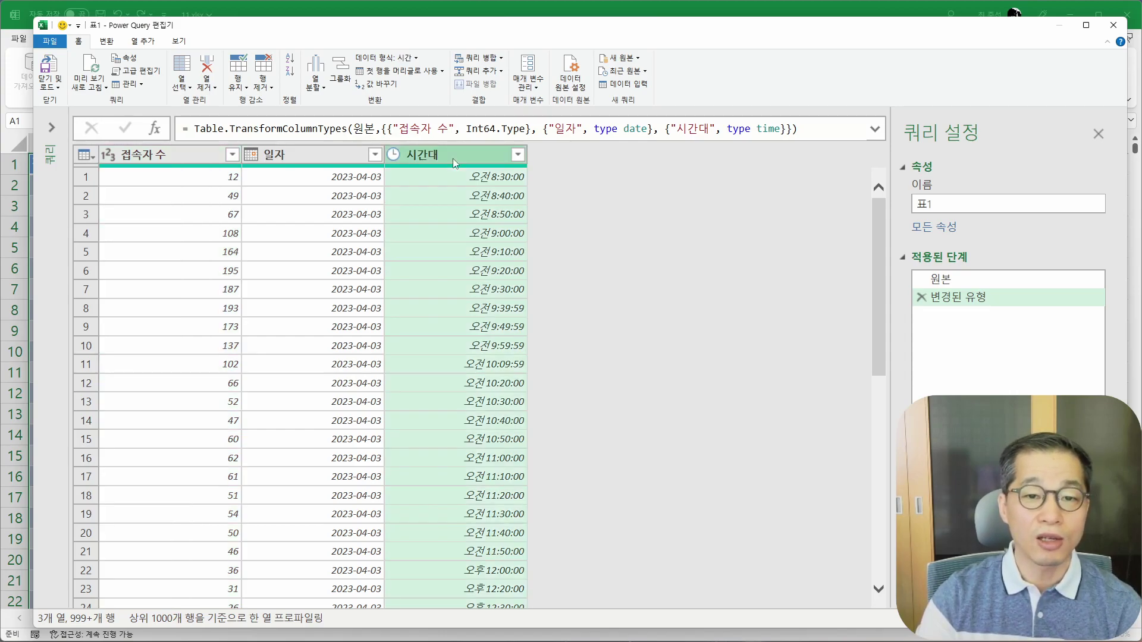
{"action": "left_click", "coordinate": [107, 41]}
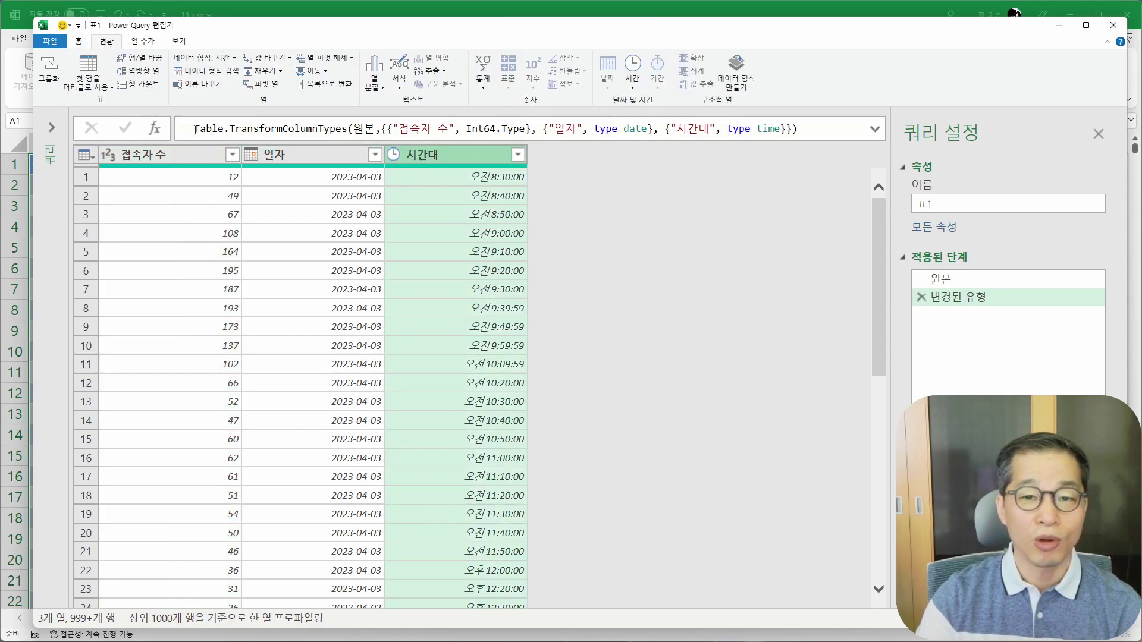
{"action": "left_click", "coordinate": [638, 81]}
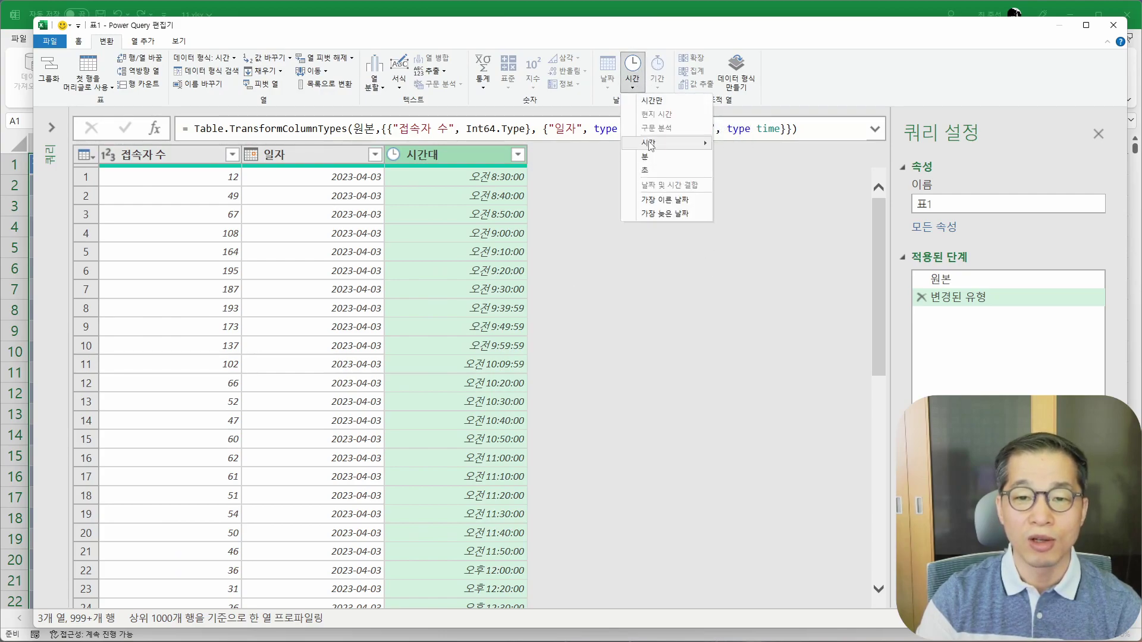
{"action": "mouse_move", "coordinate": [650, 145]}
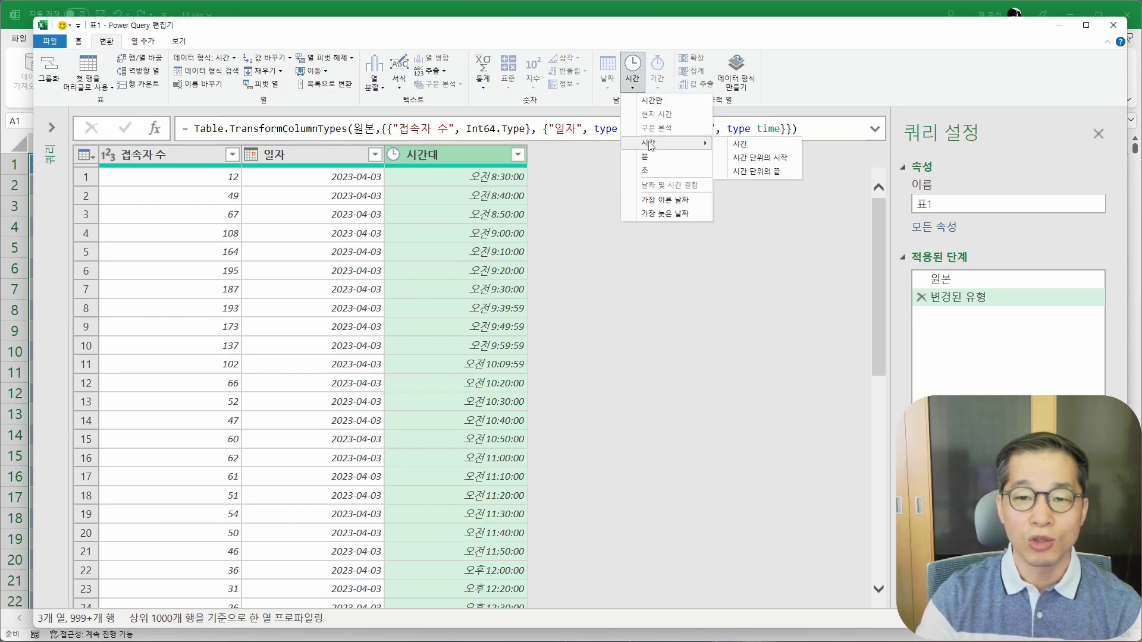
{"action": "left_click", "coordinate": [763, 152]}
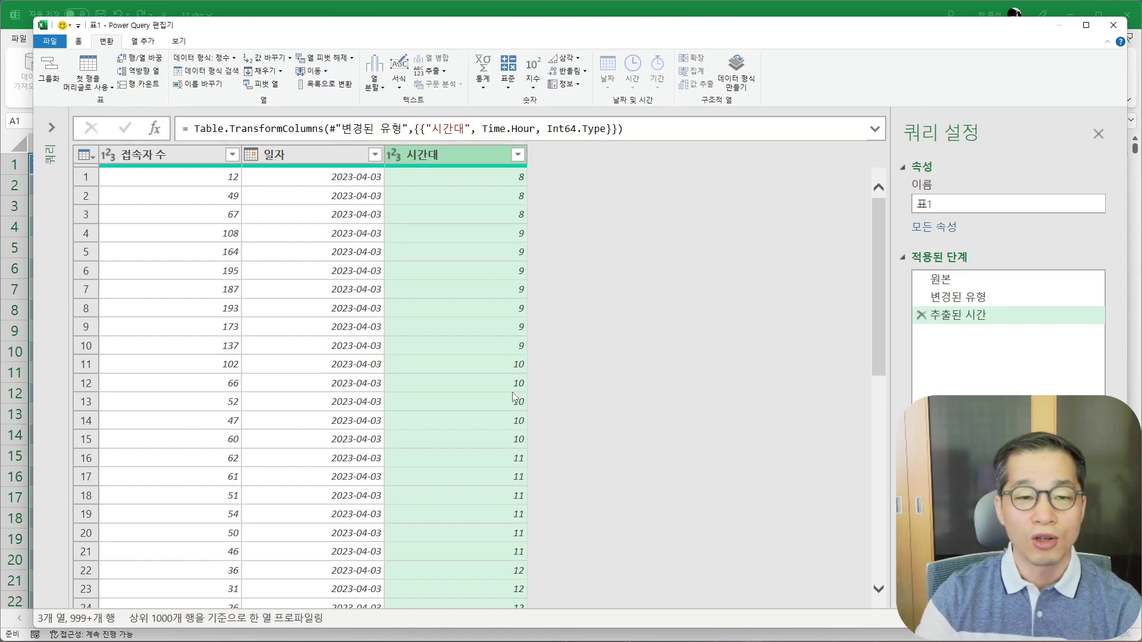
- Set up a grouping by 일자 and 시간대 that aggregates 접속자 수 with the 최대값 operation
{"action": "left_click", "coordinate": [323, 153]}
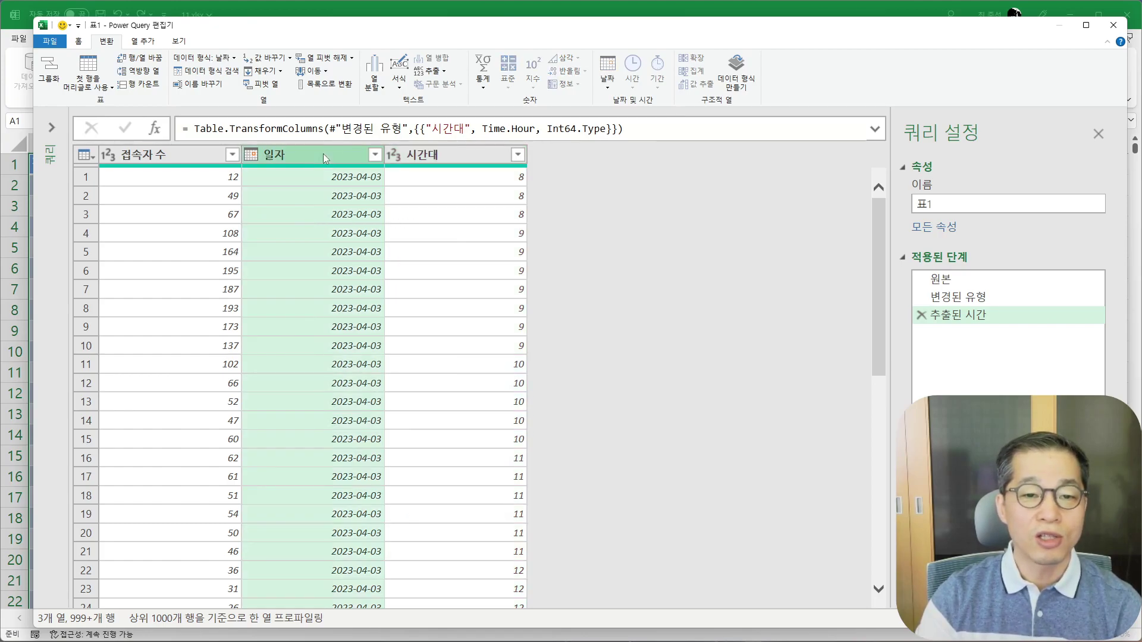
{"action": "left_click", "coordinate": [478, 151]}
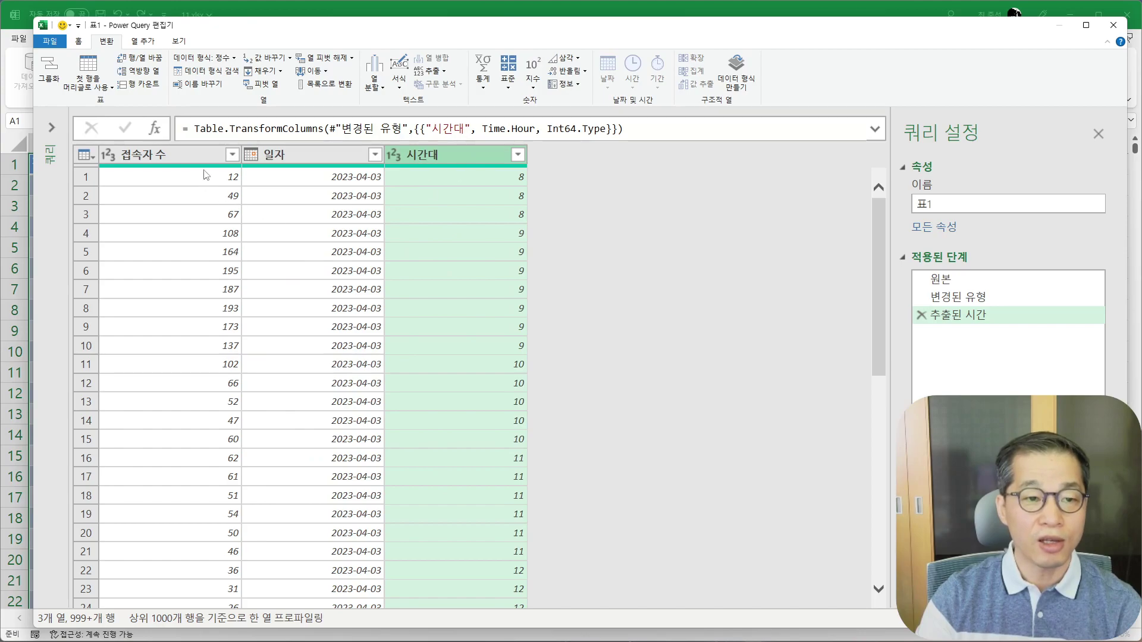
{"action": "left_click", "coordinate": [180, 159]}
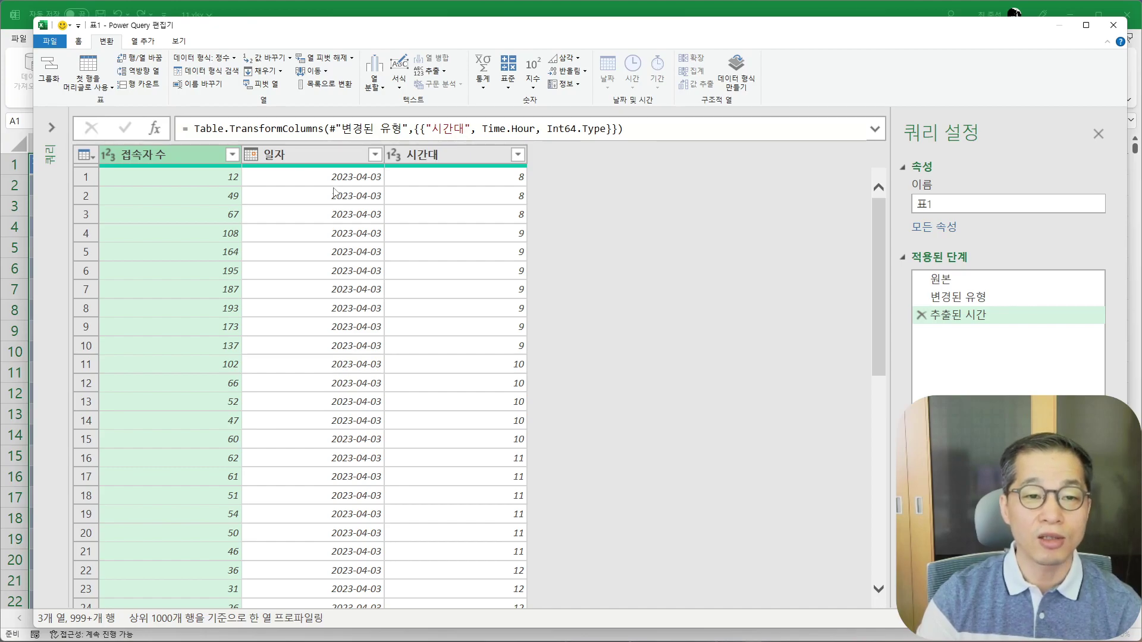
{"action": "left_click", "coordinate": [329, 158]}
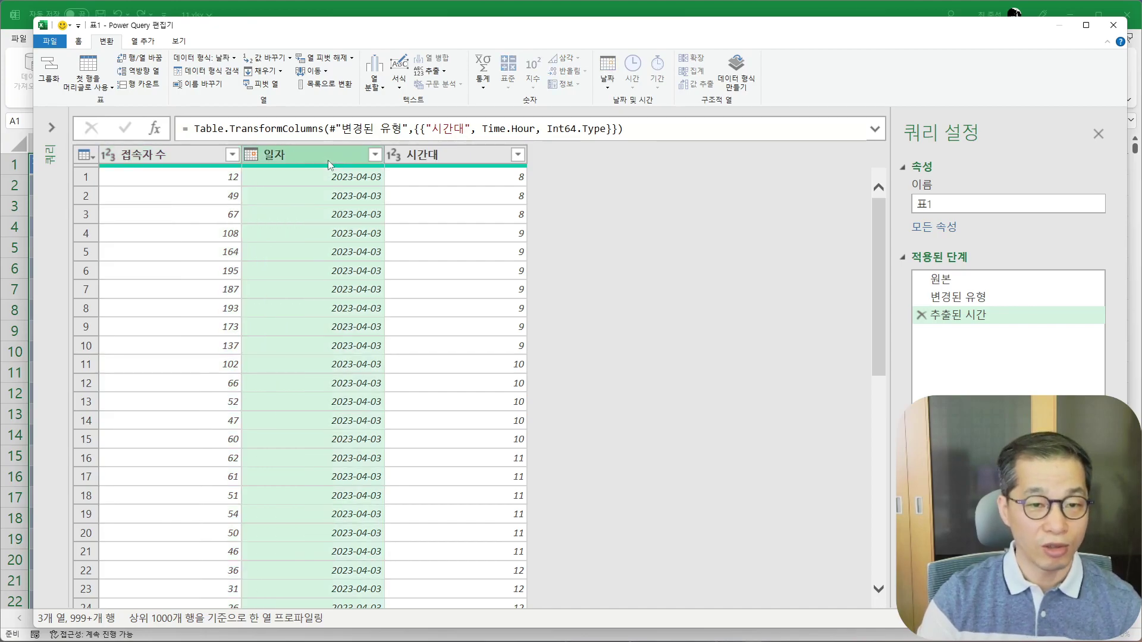
{"action": "left_click", "coordinate": [471, 160], "text": "ctrl"}
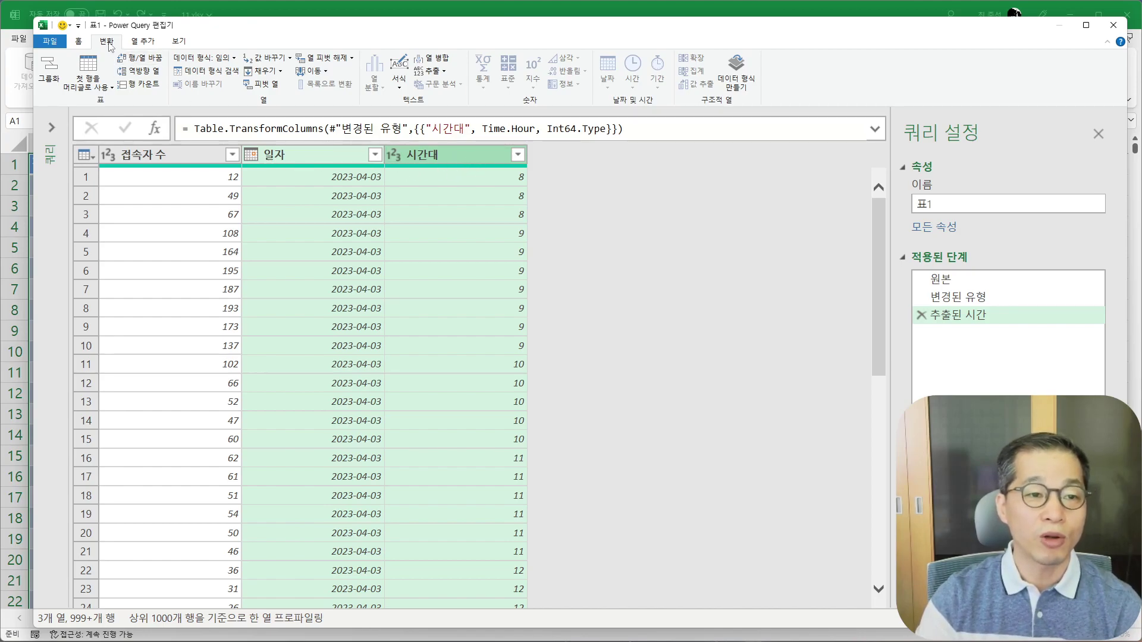
{"action": "left_click", "coordinate": [50, 74]}
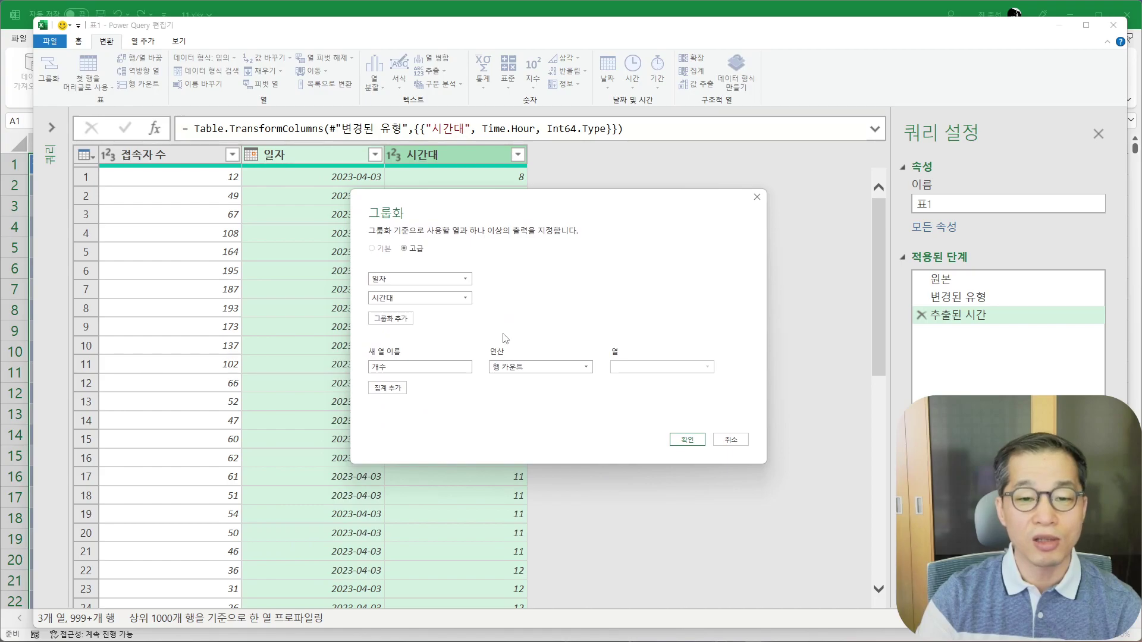
{"action": "left_click", "coordinate": [524, 366]}
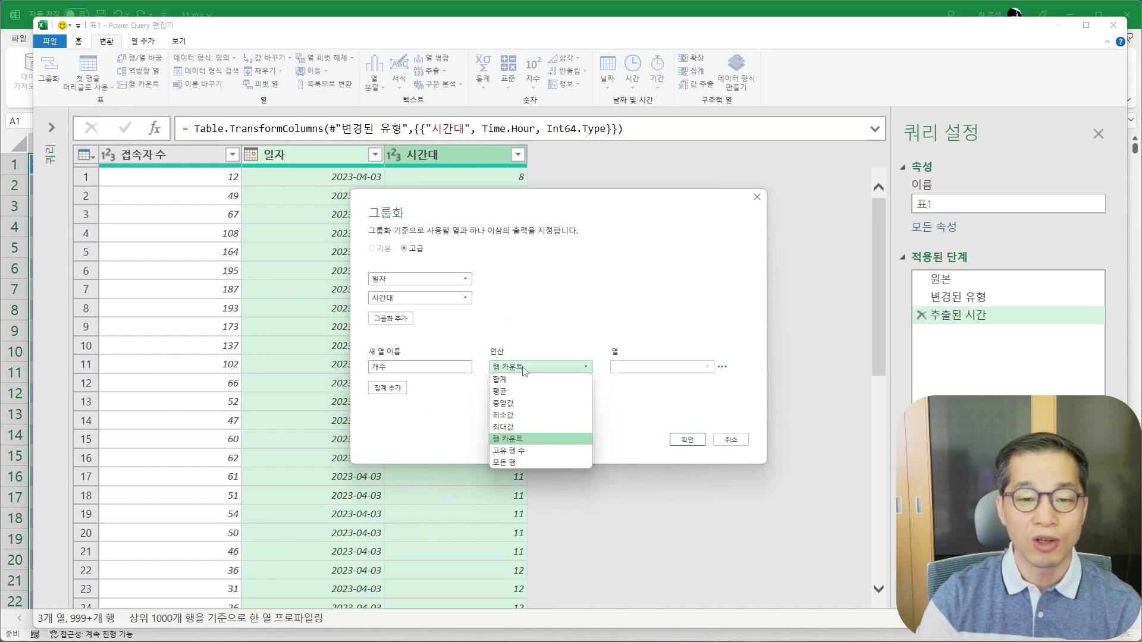
{"action": "left_click", "coordinate": [526, 430]}
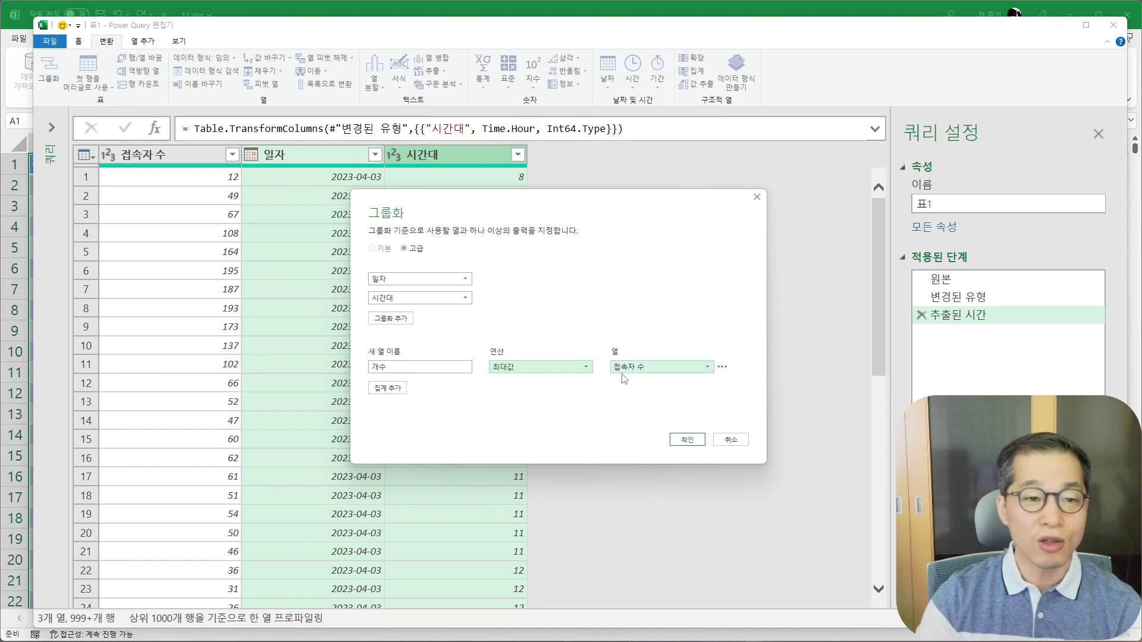
- Name the aggregated column 최대 접속자수 and apply the grouping
{"action": "left_click", "coordinate": [422, 368]}
{"action": "key", "text": "BackSpace"}
{"action": "key", "text": "BackSpace"}
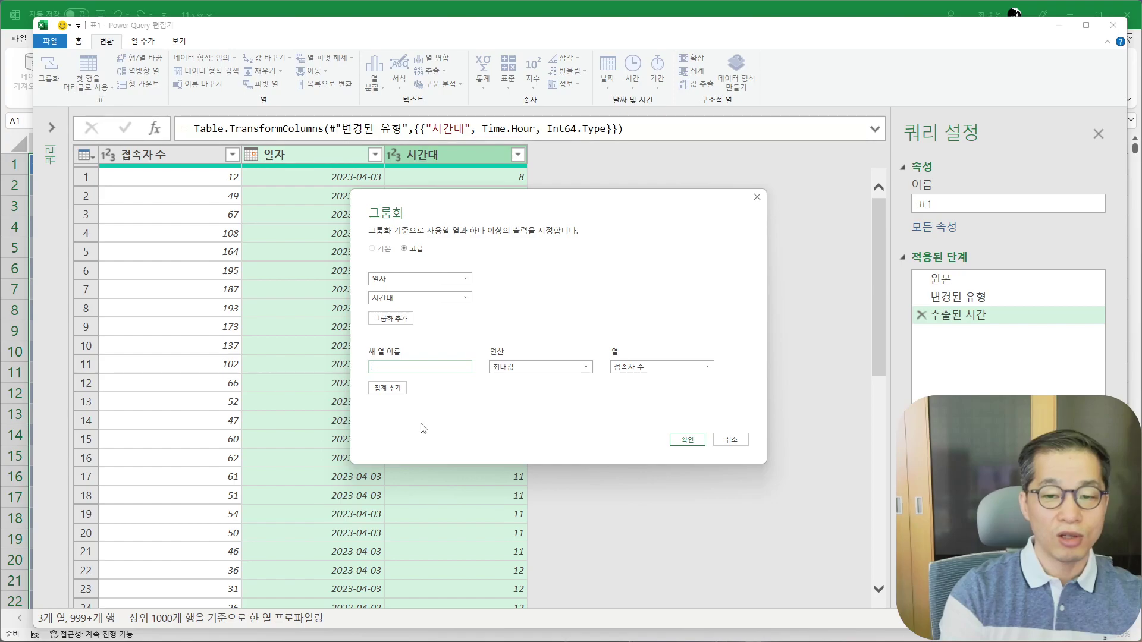
{"action": "type", "text": "최대 접속"}
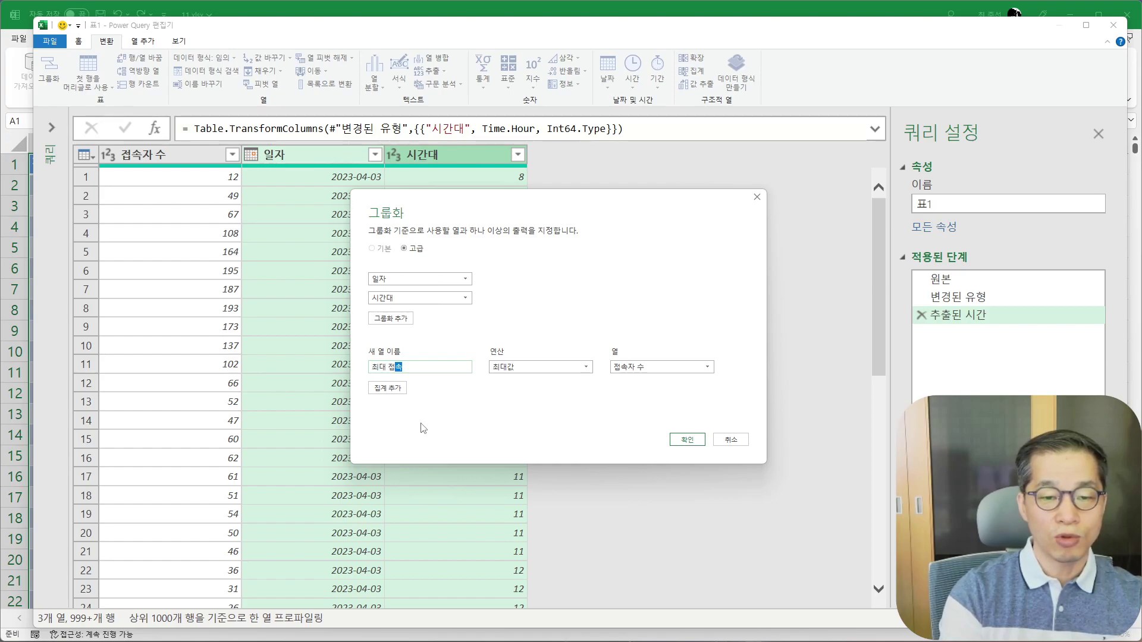
{"action": "type", "text": "자수"}
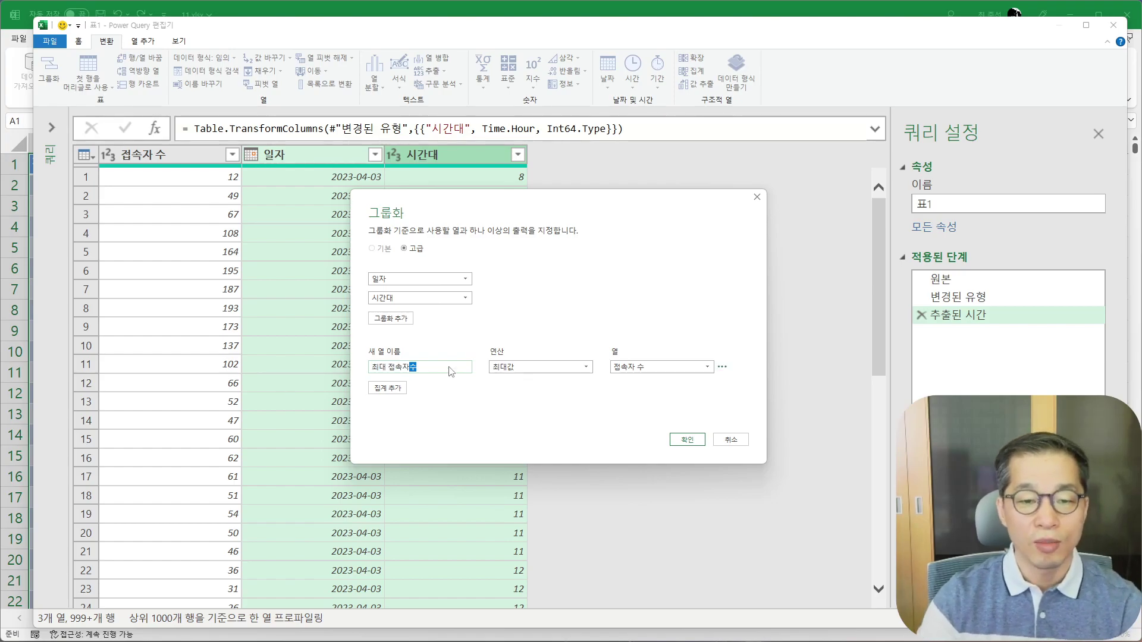
{"action": "left_click", "coordinate": [688, 440]}
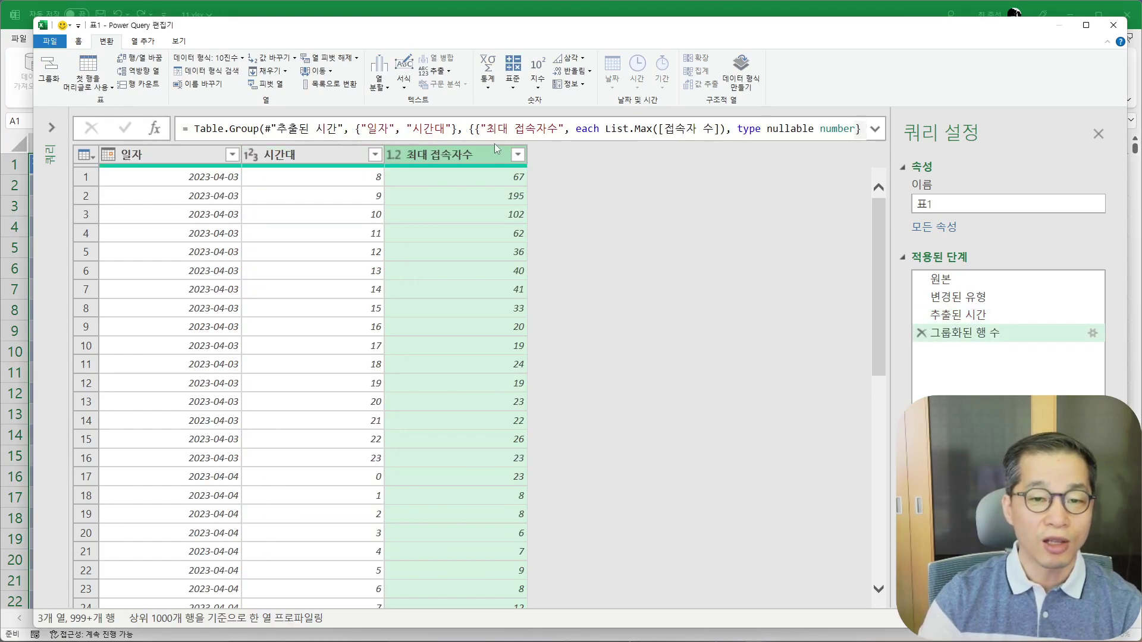
- Review the grouped maximums by date and hour, and delete the 그룹화된 행 수 step from the query
{"action": "left_click", "coordinate": [505, 177]}
{"action": "left_click", "coordinate": [501, 198]}
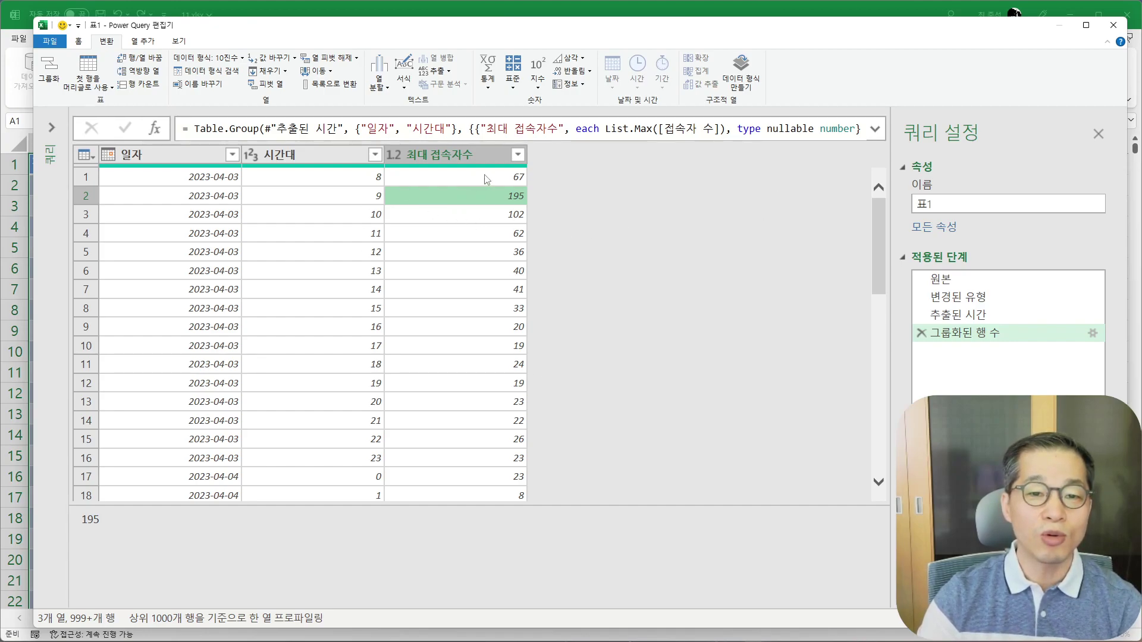
{"action": "left_click_drag", "start_coordinate": [878, 217], "coordinate": [824, 177]}
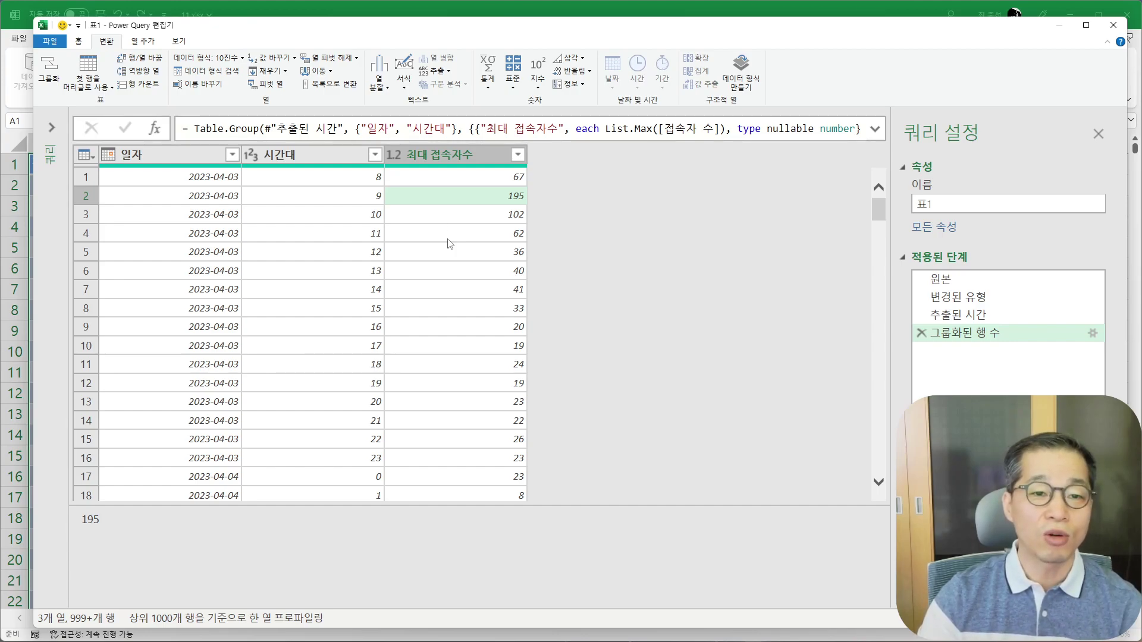
{"action": "left_click", "coordinate": [308, 152]}
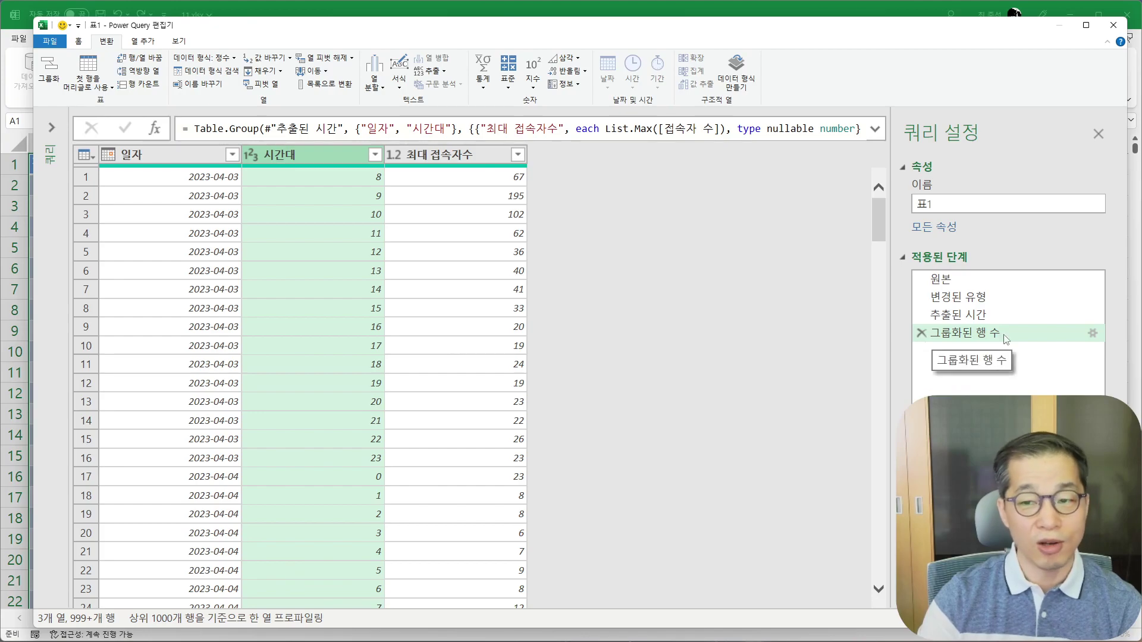
{"action": "left_click", "coordinate": [923, 334]}
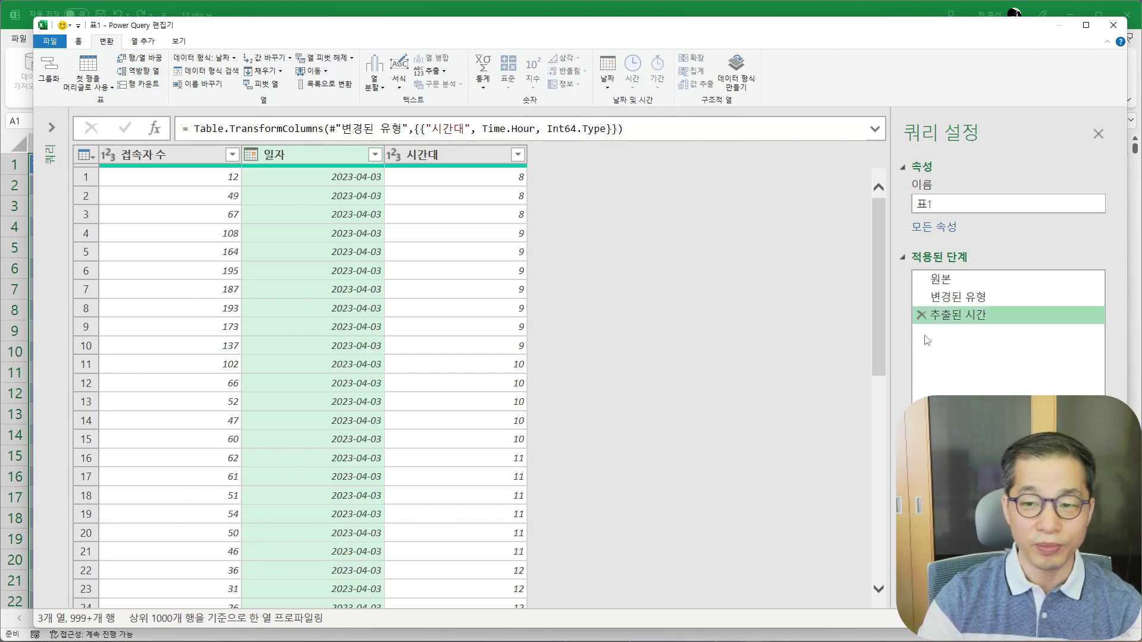
- Pivot the 시간대 column using 접속자 수 as the value column and 최대값 as the aggregate function
{"action": "left_click", "coordinate": [448, 159]}
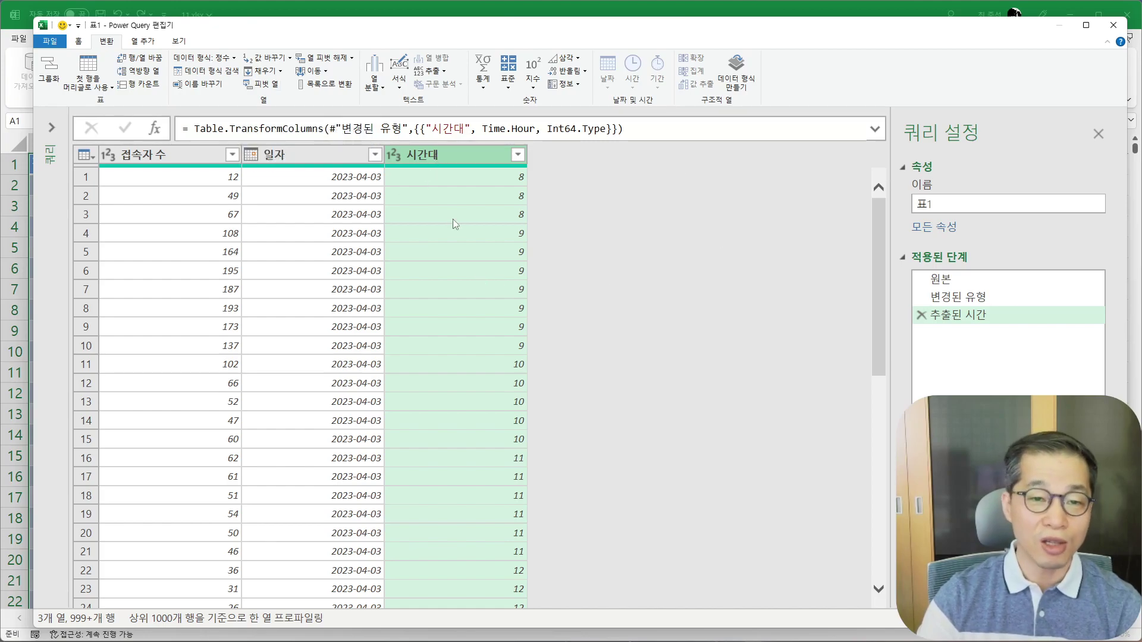
{"action": "left_click", "coordinate": [260, 84]}
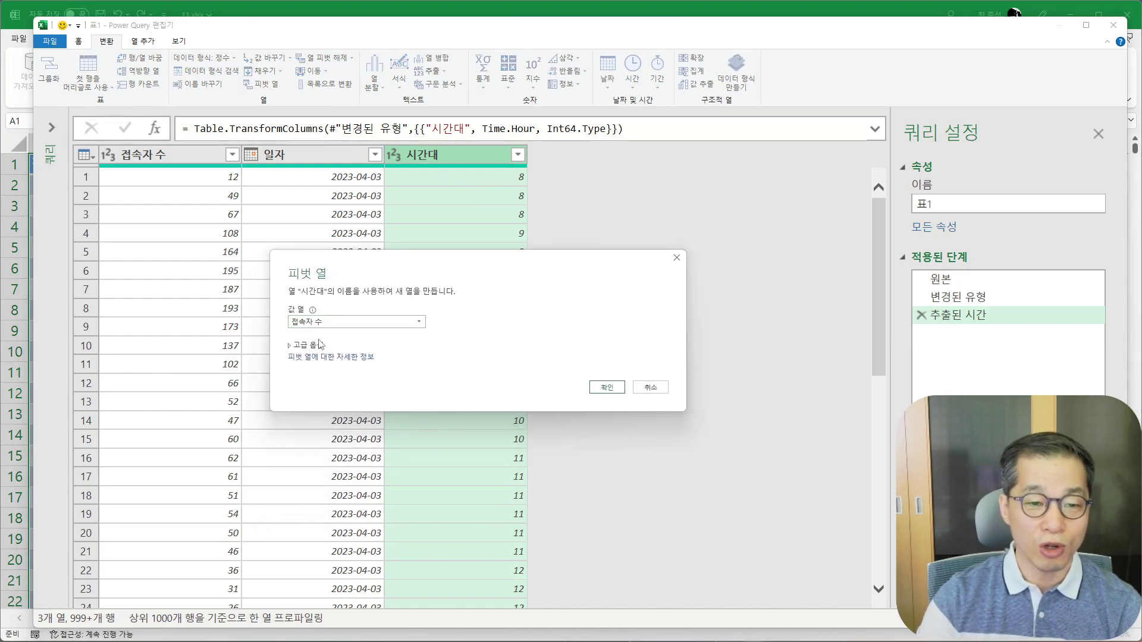
{"action": "left_click", "coordinate": [317, 346]}
{"action": "left_click", "coordinate": [333, 369]}
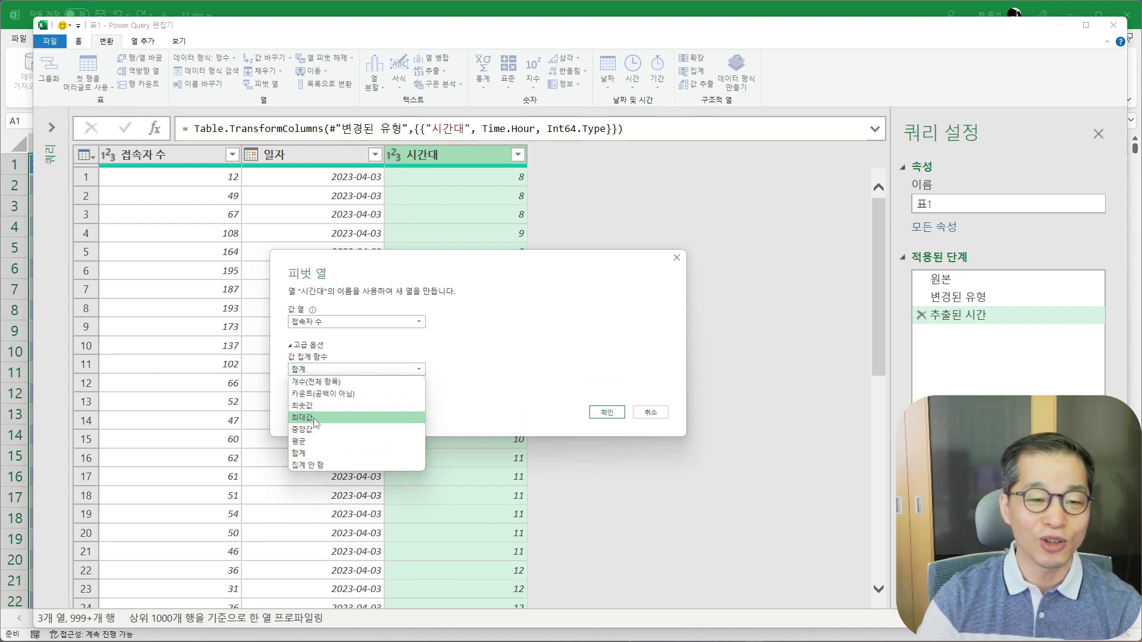
{"action": "left_click", "coordinate": [312, 419]}
{"action": "left_click", "coordinate": [620, 417]}
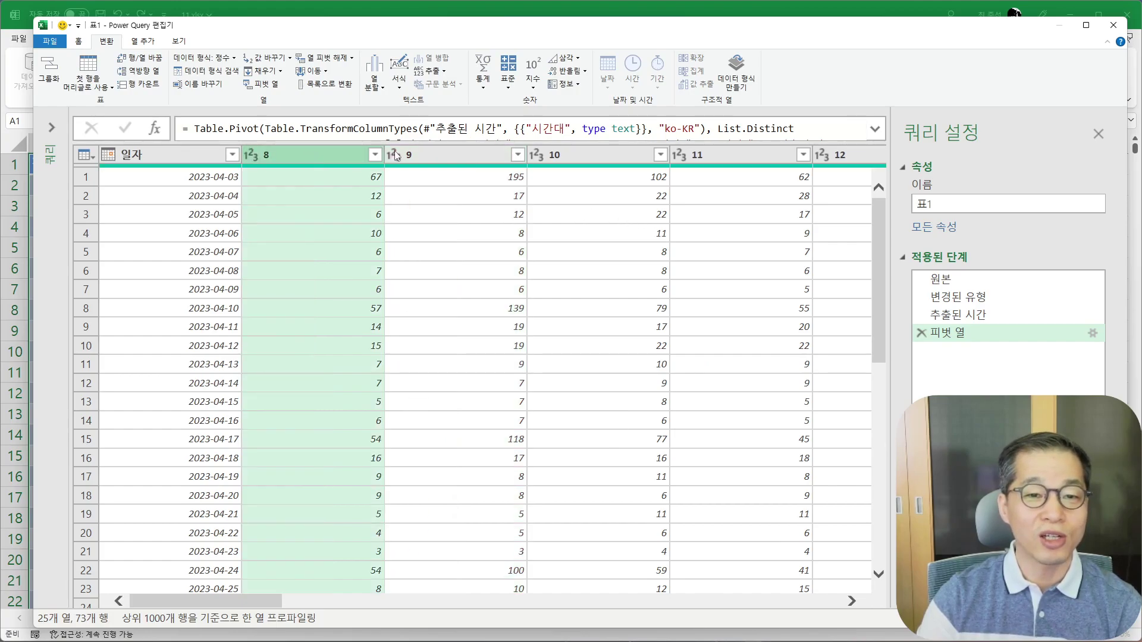
- Examine the pivoted table's hour columns from 8 through 23 and on to 0, 1 and 2, including their order
{"action": "left_click", "coordinate": [715, 153]}
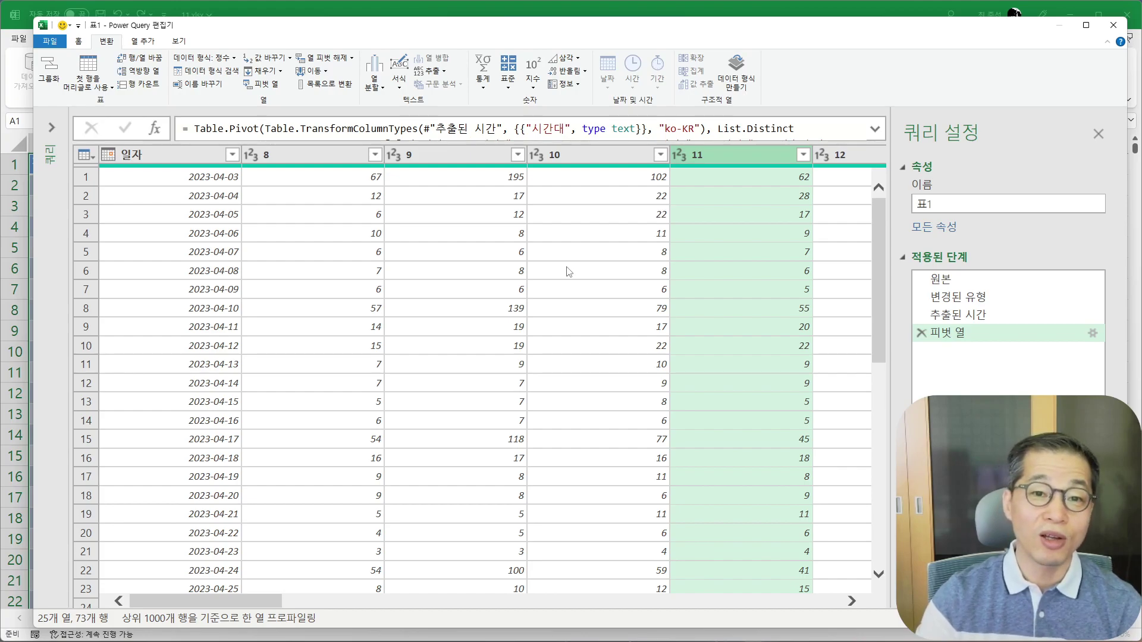
{"action": "left_click_drag", "start_coordinate": [253, 598], "coordinate": [559, 619]}
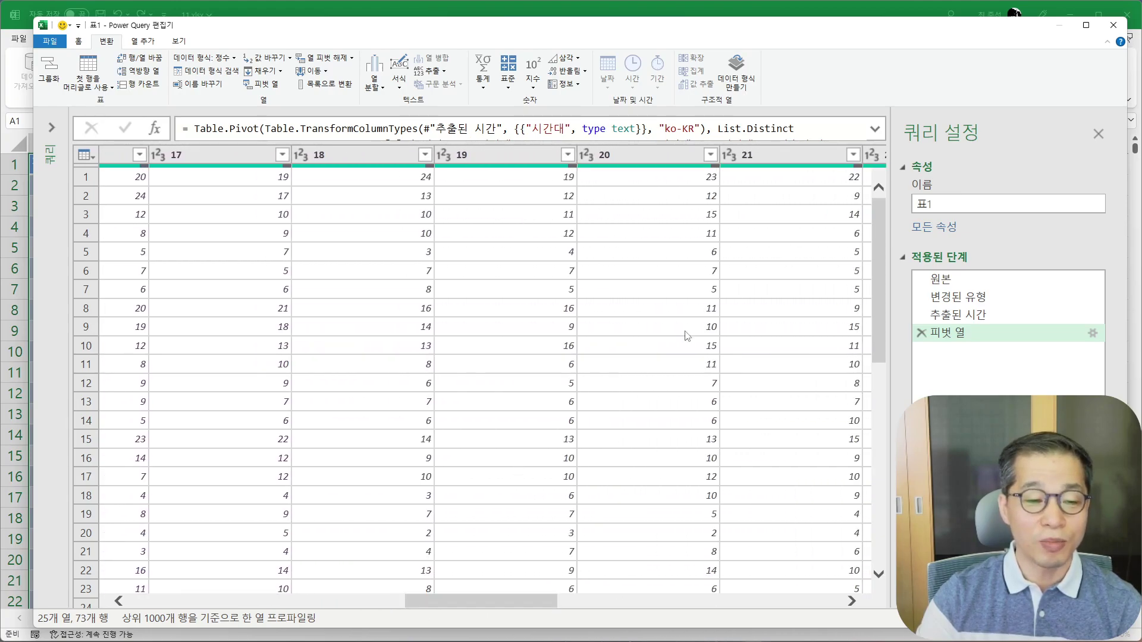
{"action": "left_click_drag", "start_coordinate": [486, 598], "coordinate": [617, 599]}
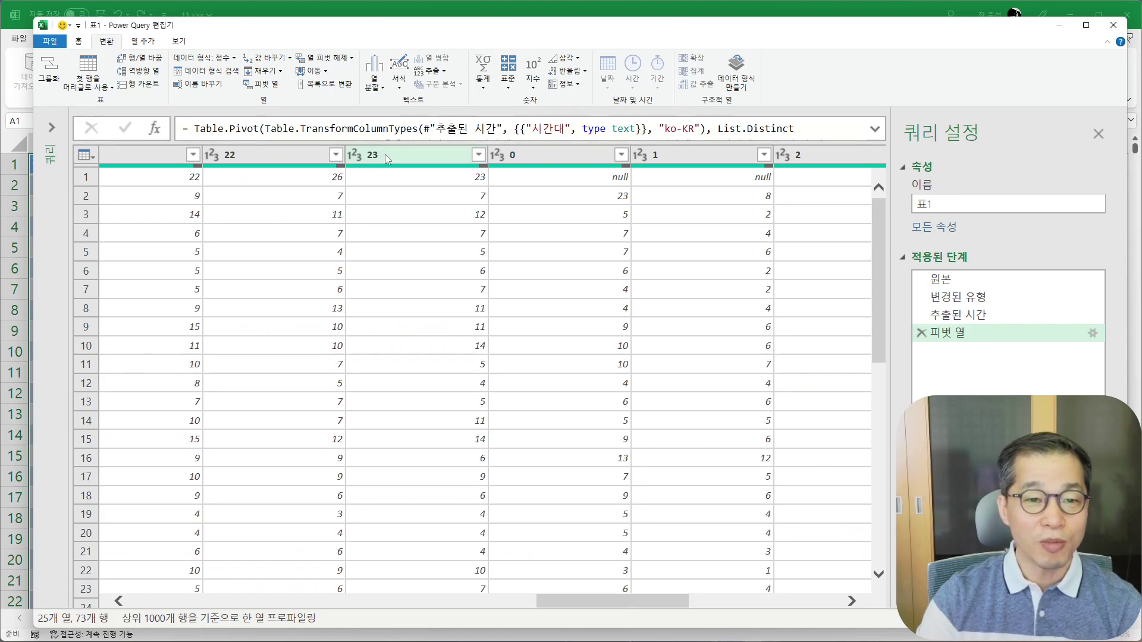
{"action": "left_click", "coordinate": [526, 160]}
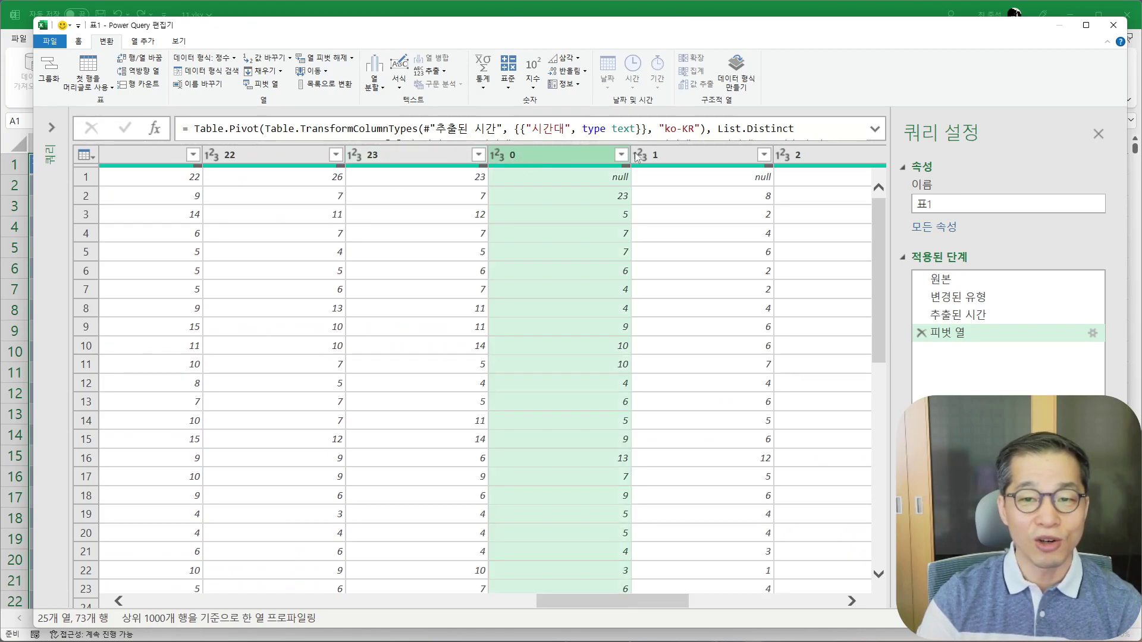
{"action": "left_click", "coordinate": [737, 154]}
{"action": "left_click", "coordinate": [804, 156]}
{"action": "left_click_drag", "start_coordinate": [647, 598], "coordinate": [178, 616]}
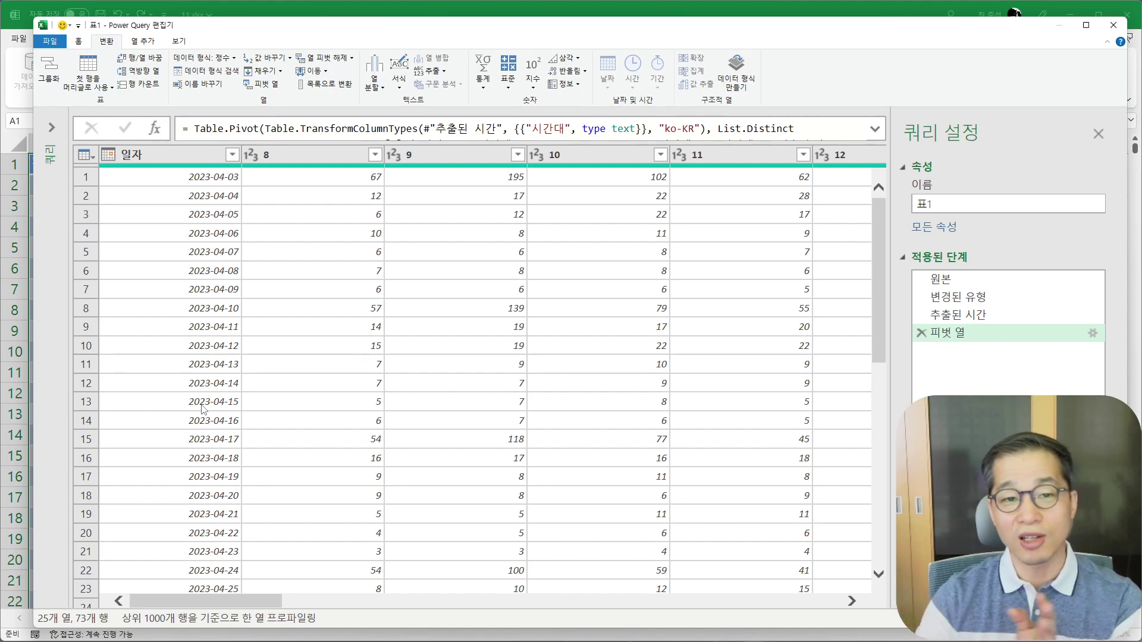
{"action": "left_click", "coordinate": [283, 154]}
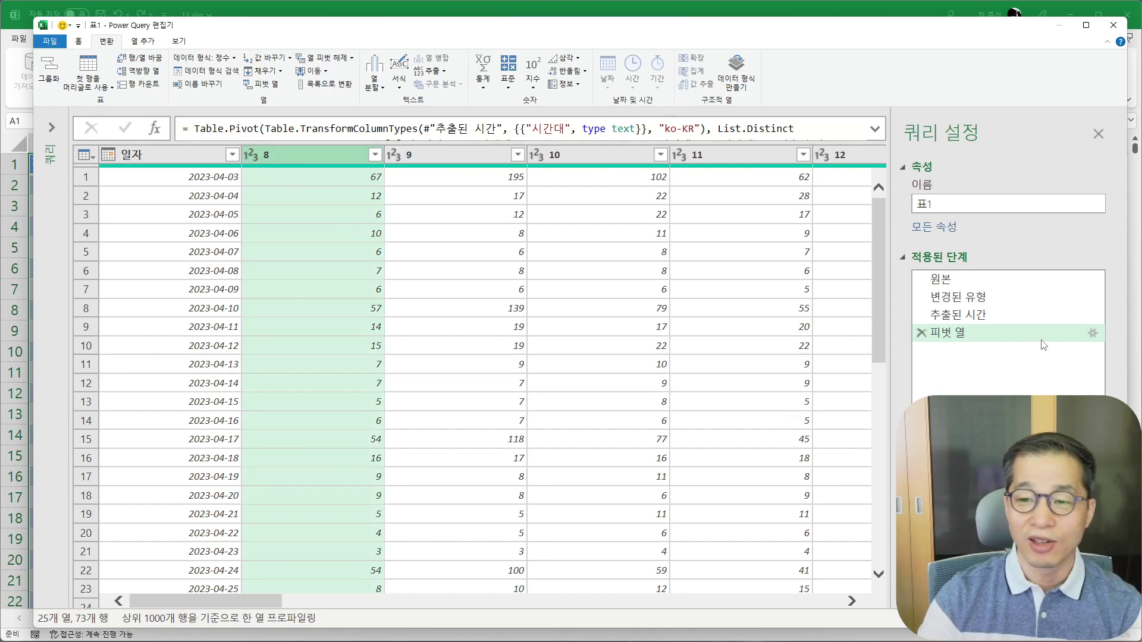
- Compare the data at the 추출된 시간 step with the result of the 피벗 열 step
{"action": "left_click", "coordinate": [1007, 316]}
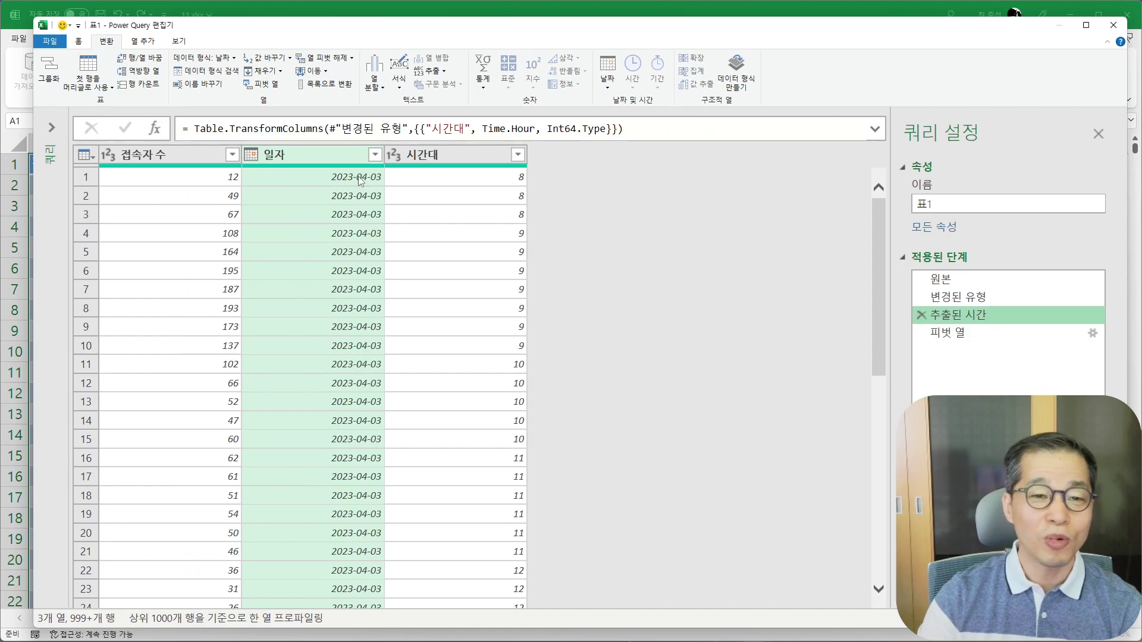
{"action": "left_click", "coordinate": [462, 154]}
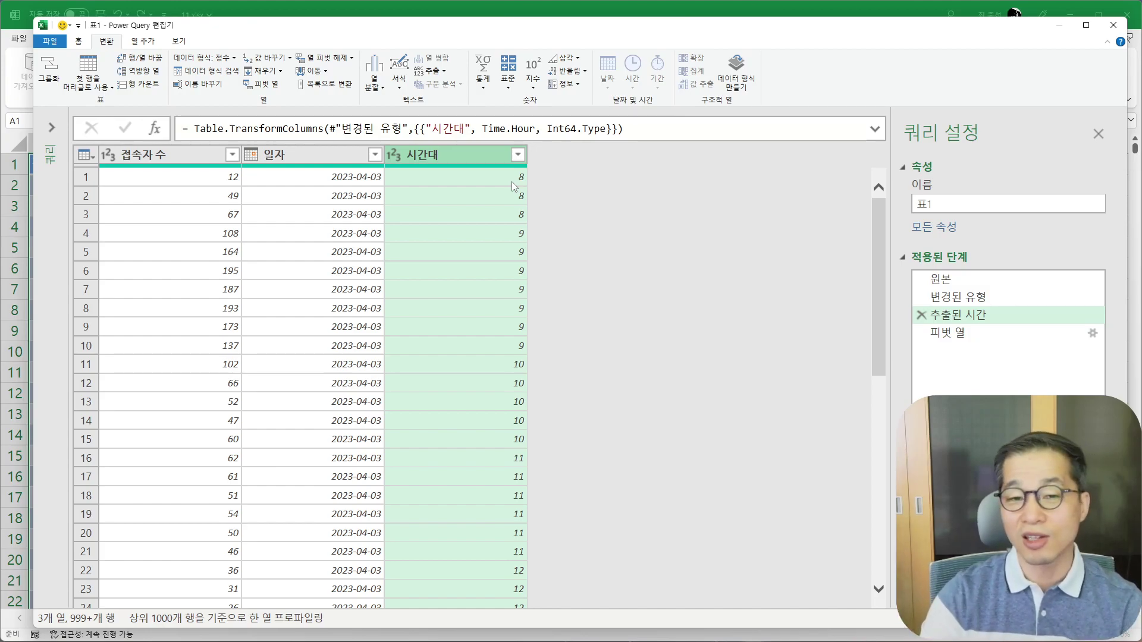
{"action": "left_click", "coordinate": [958, 335]}
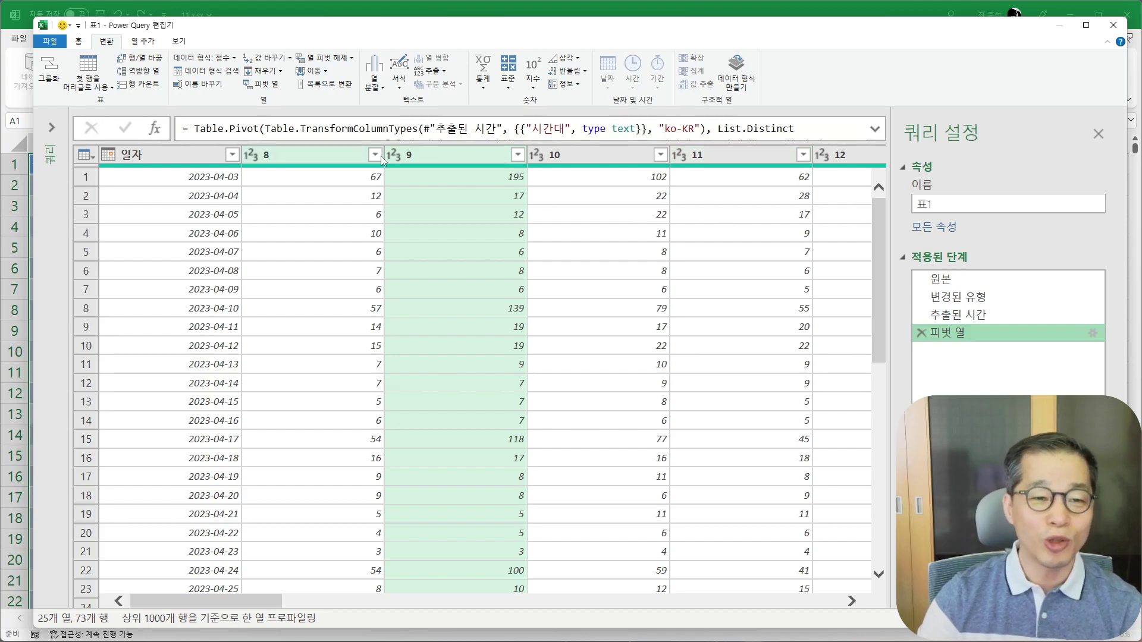
{"action": "left_click", "coordinate": [967, 317]}
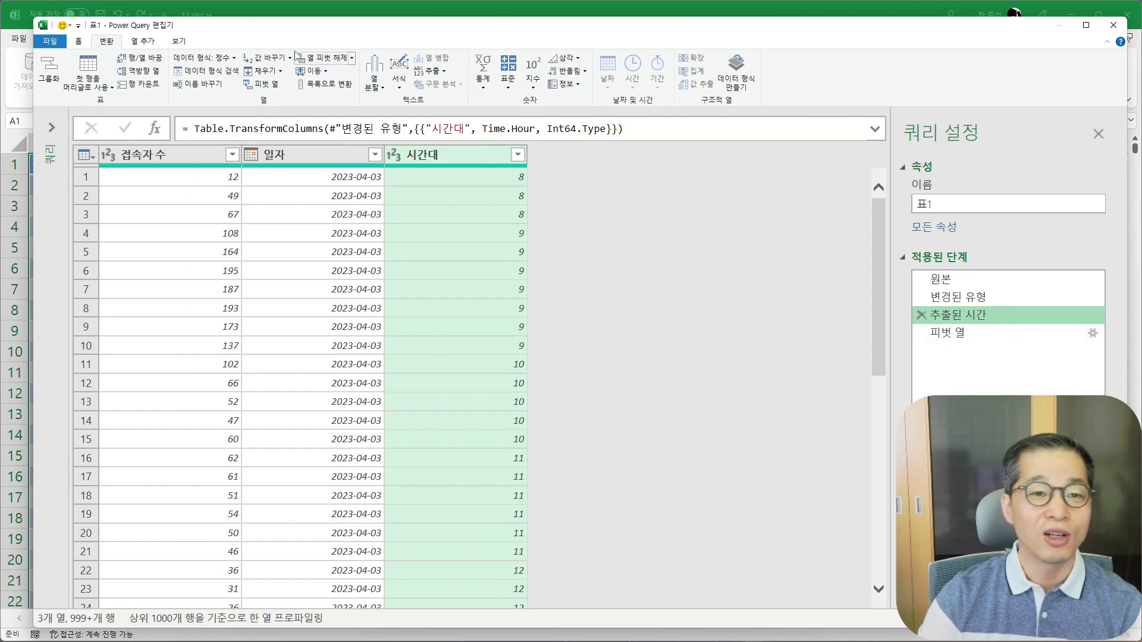
- Insert an ascending sort of the 시간대 column after the 추출된 시간 step and check the result at the 피벗 열 step
{"action": "left_click", "coordinate": [83, 42]}
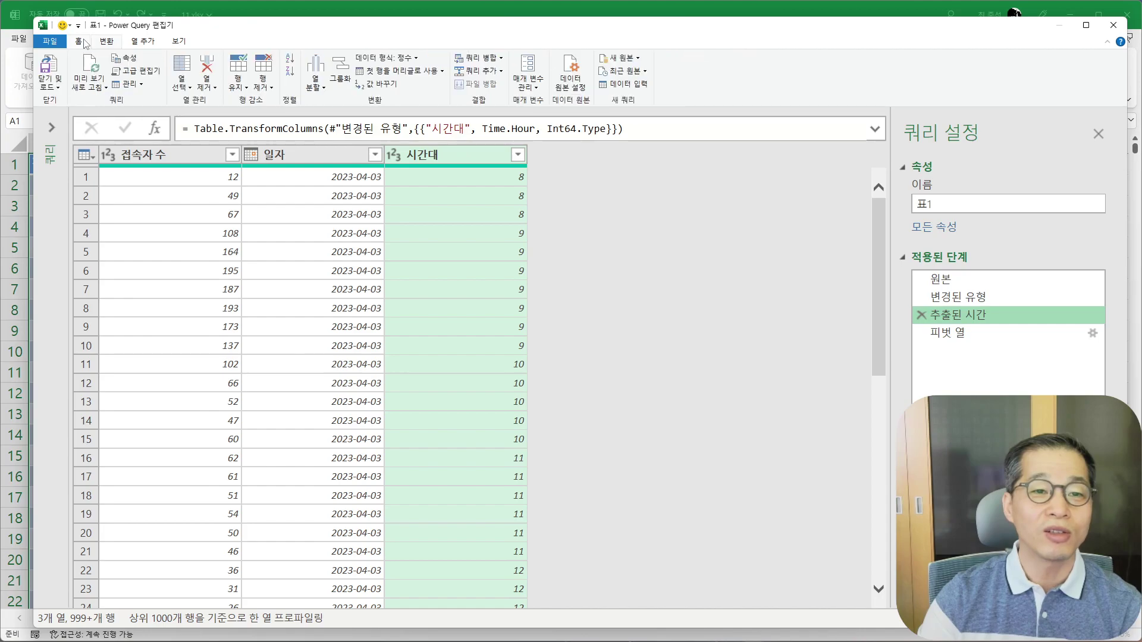
{"action": "left_click", "coordinate": [291, 64]}
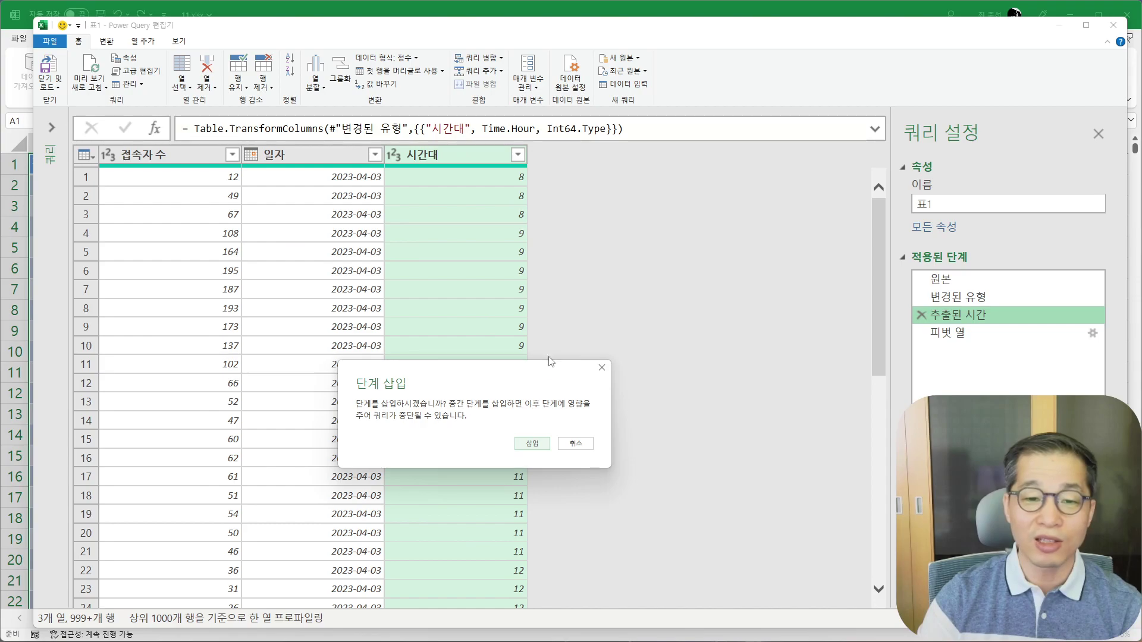
{"action": "left_click", "coordinate": [532, 445]}
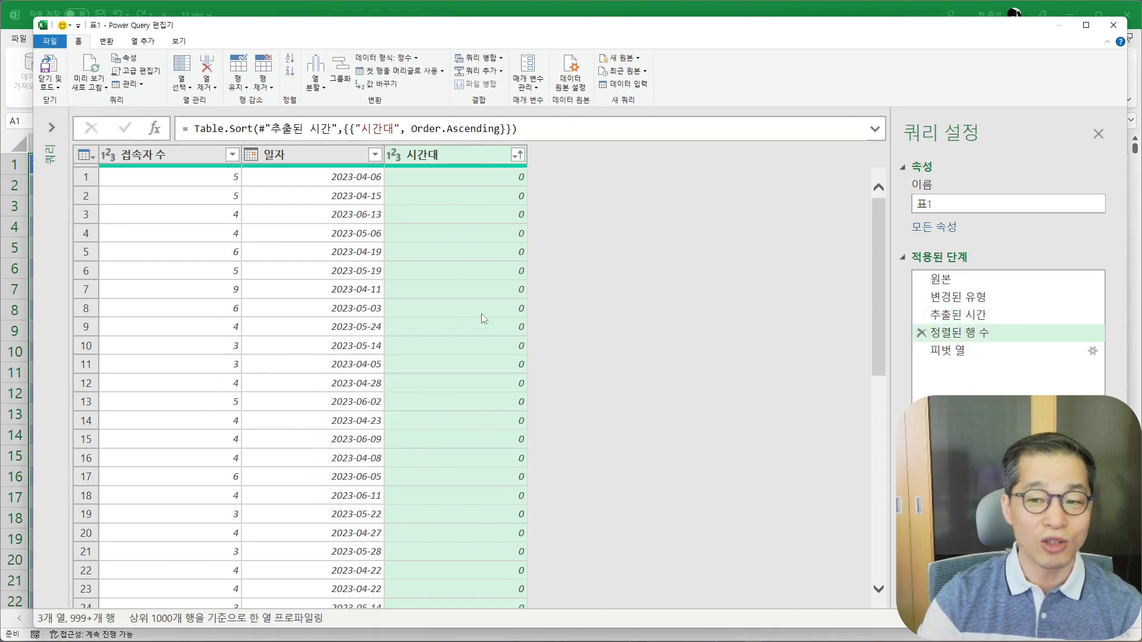
{"action": "left_click", "coordinate": [978, 351]}
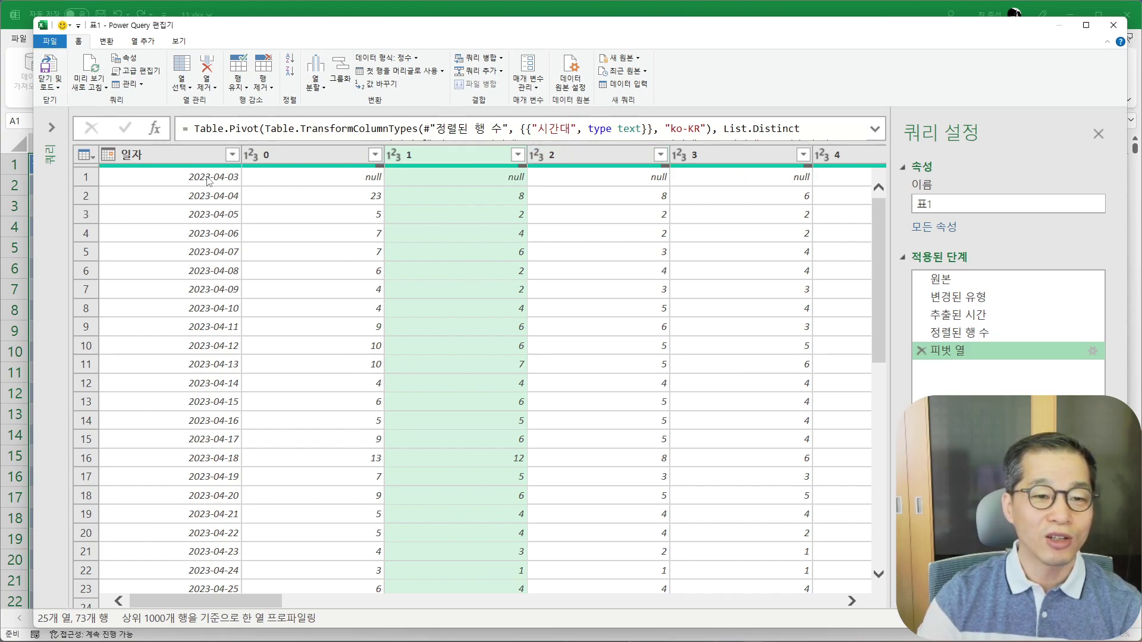
{"action": "left_click", "coordinate": [209, 177]}
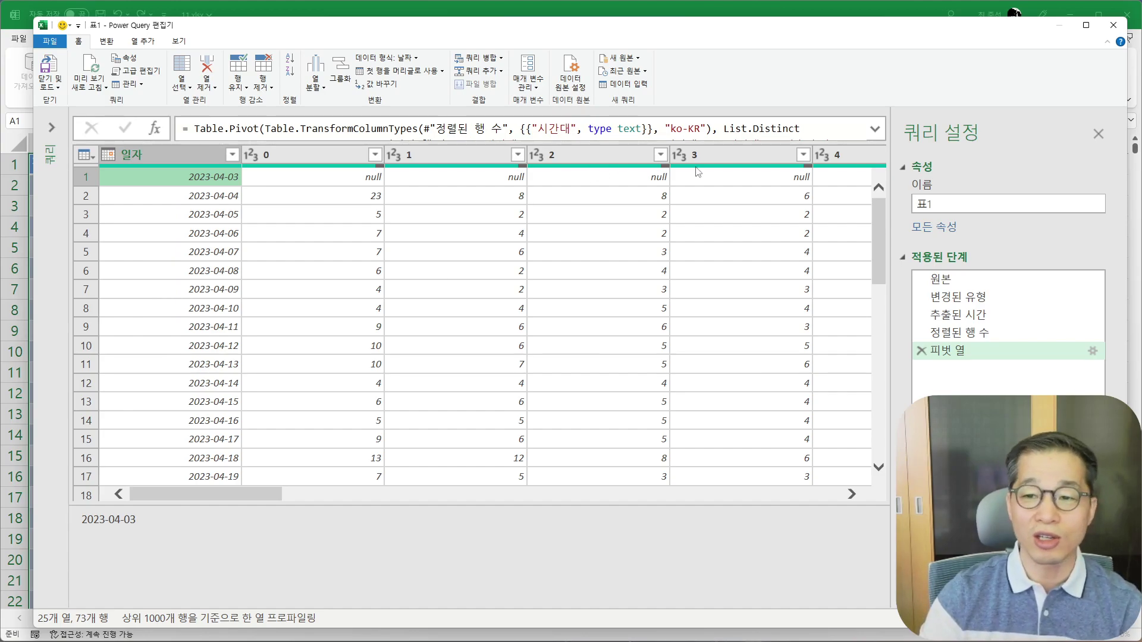
- Rename the query to 결과, then close the editor and load the query into a worksheet
{"action": "double_click", "coordinate": [1005, 203]}
{"action": "type", "text": "결과"}
{"action": "key", "text": "Return"}
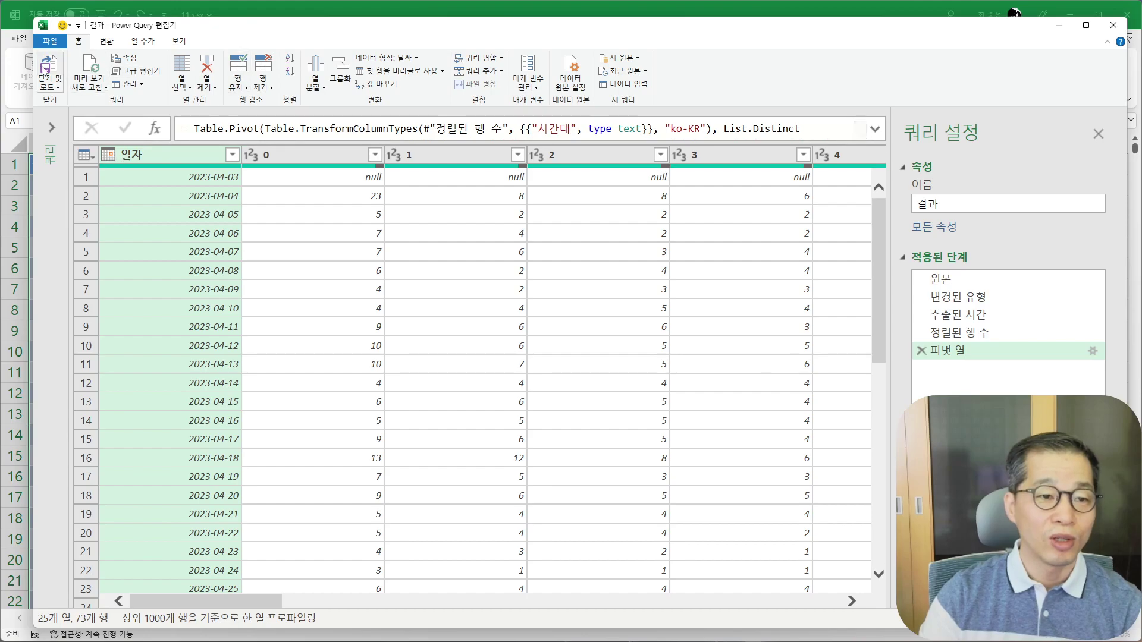
{"action": "left_click", "coordinate": [45, 69]}
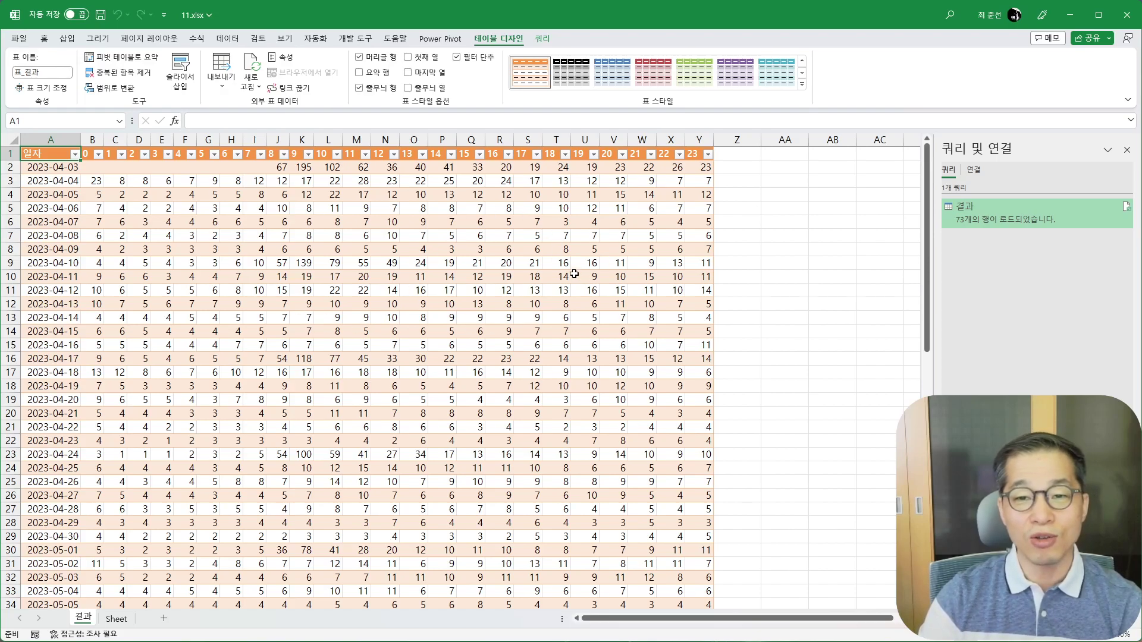
- Add a 스파크라인 column to the table by entering the header in Z1, and fit column Z's width to it
{"action": "left_click", "coordinate": [746, 155]}
{"action": "type", "text": "스파크라인"}
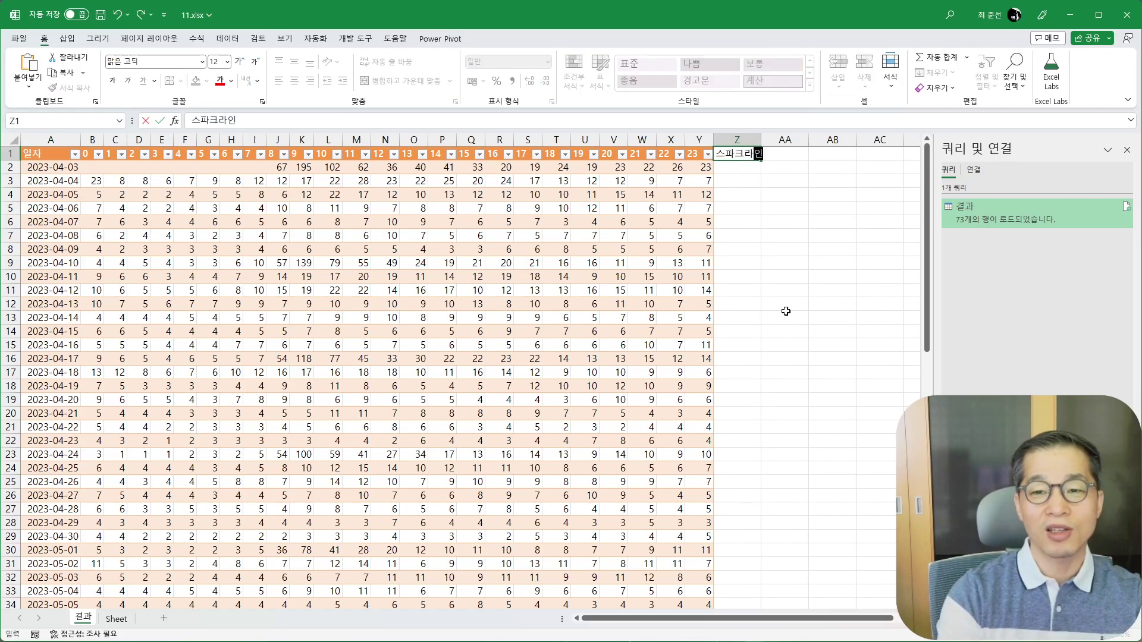
{"action": "key", "text": "Return"}
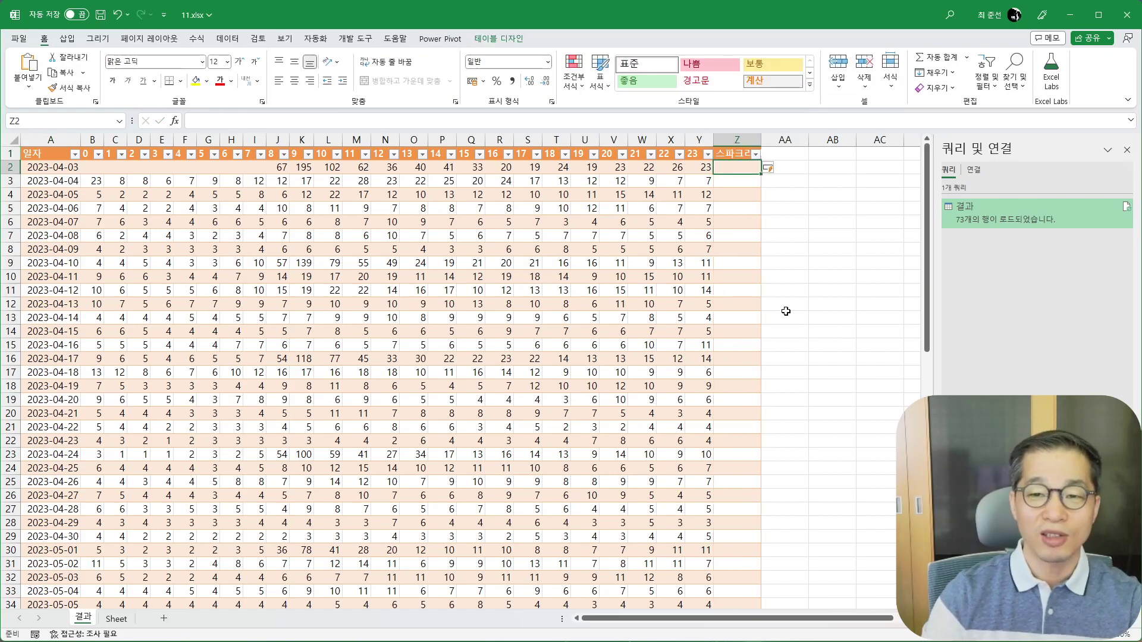
{"action": "double_click", "coordinate": [762, 139]}
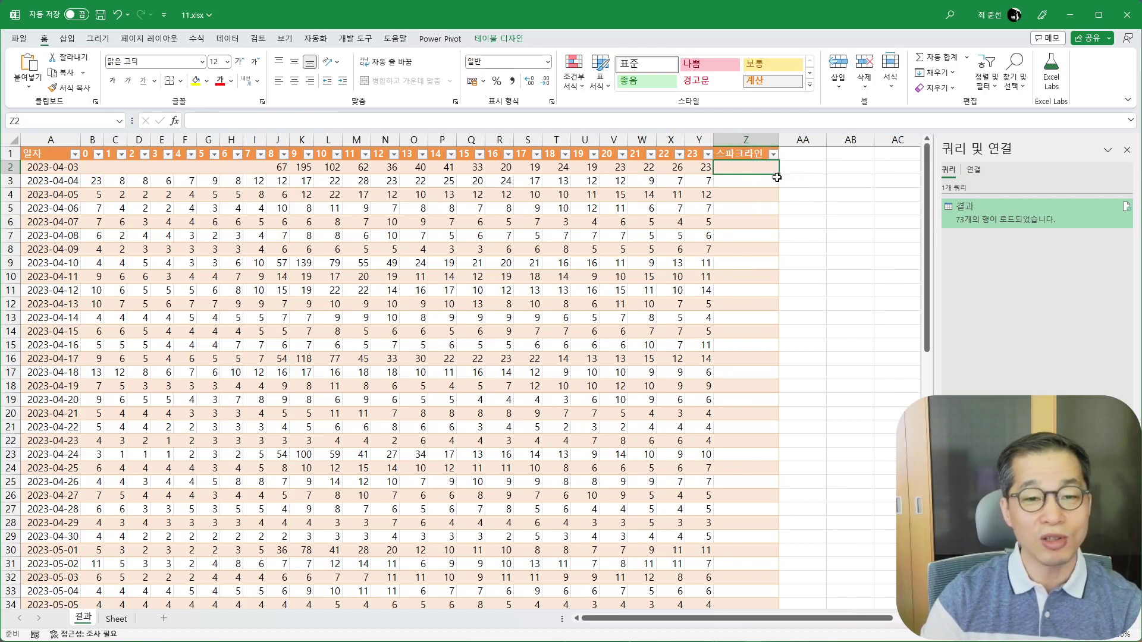
- Insert column sparklines for the data range B2:Y74, placed in the table's 스파크라인 column
{"action": "left_click_drag", "start_coordinate": [89, 167], "coordinate": [696, 565]}
{"action": "left_click_drag", "start_coordinate": [927, 491], "coordinate": [931, 211]}
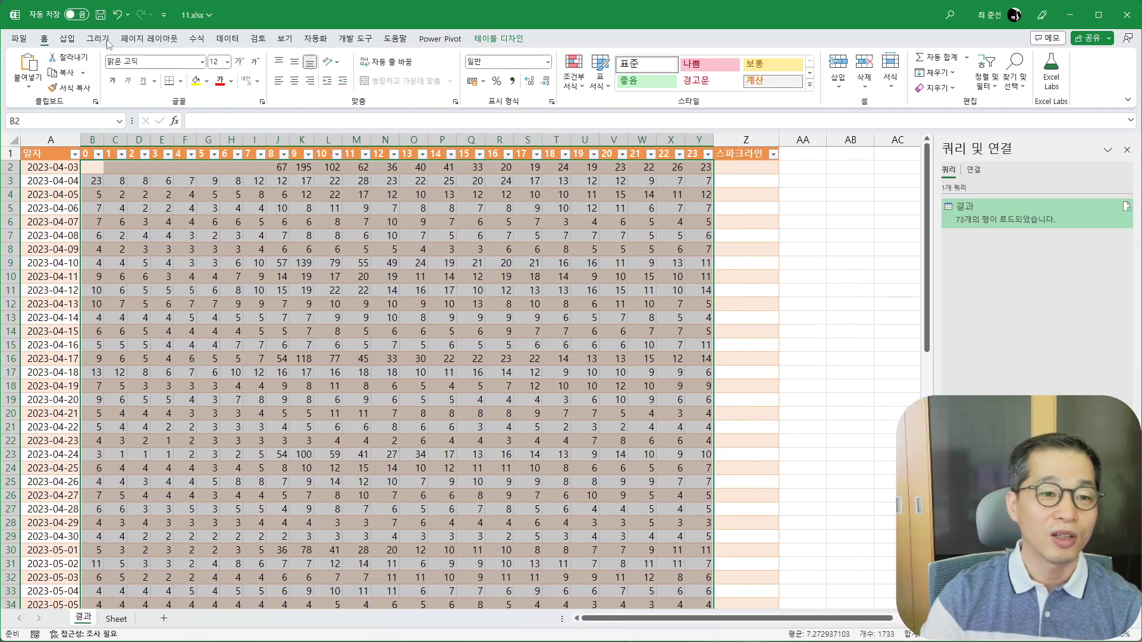
{"action": "left_click", "coordinate": [68, 39]}
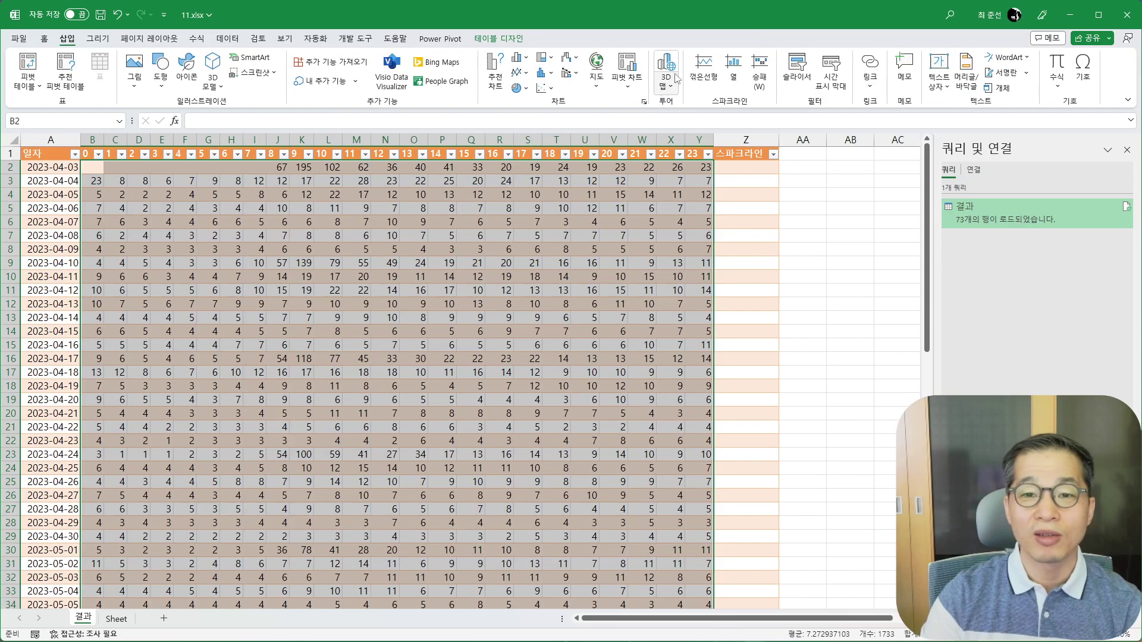
{"action": "left_click", "coordinate": [742, 74]}
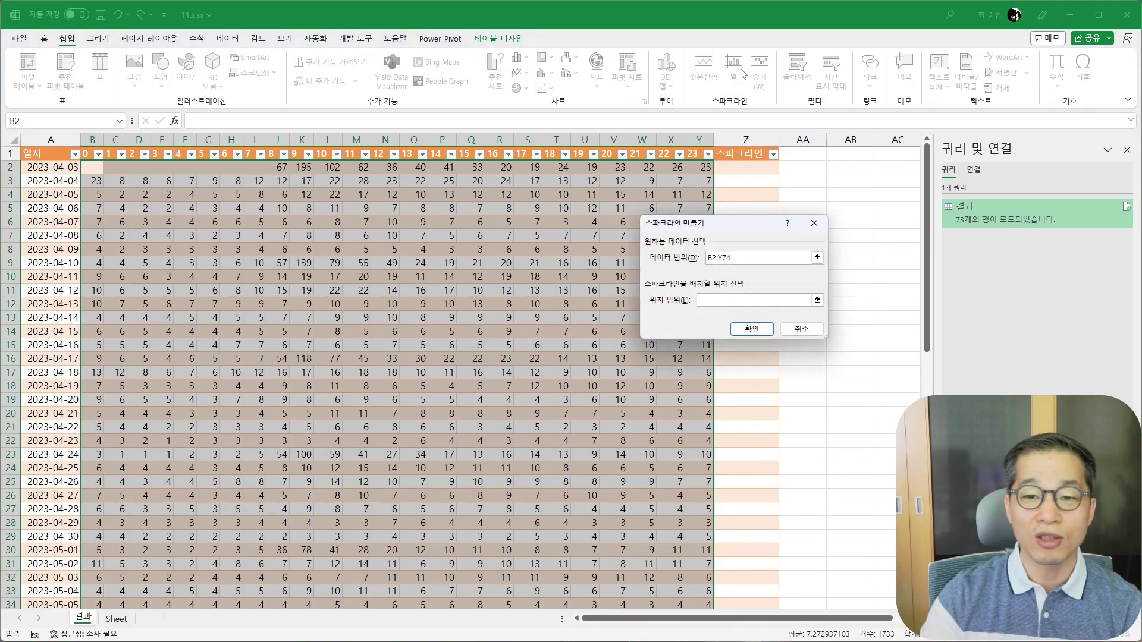
{"action": "left_click", "coordinate": [748, 162]}
{"action": "left_click_drag", "start_coordinate": [747, 163], "coordinate": [743, 557]}
{"action": "left_click", "coordinate": [754, 329]}
{"action": "scroll", "coordinate": [764, 291], "scroll_direction": "up", "scroll_amount": 11}
{"action": "scroll", "coordinate": [769, 285], "scroll_direction": "up", "scroll_amount": 3}
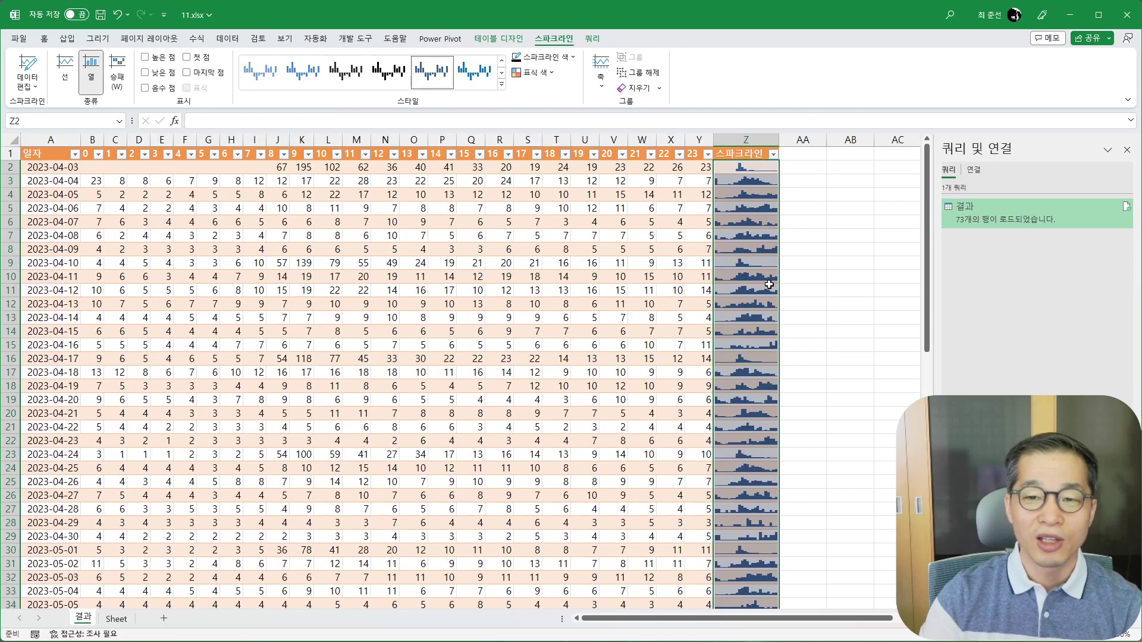
- Examine the first date's sparkline against its hourly values and the 8 to 11 hour columns
{"action": "left_click", "coordinate": [738, 169]}
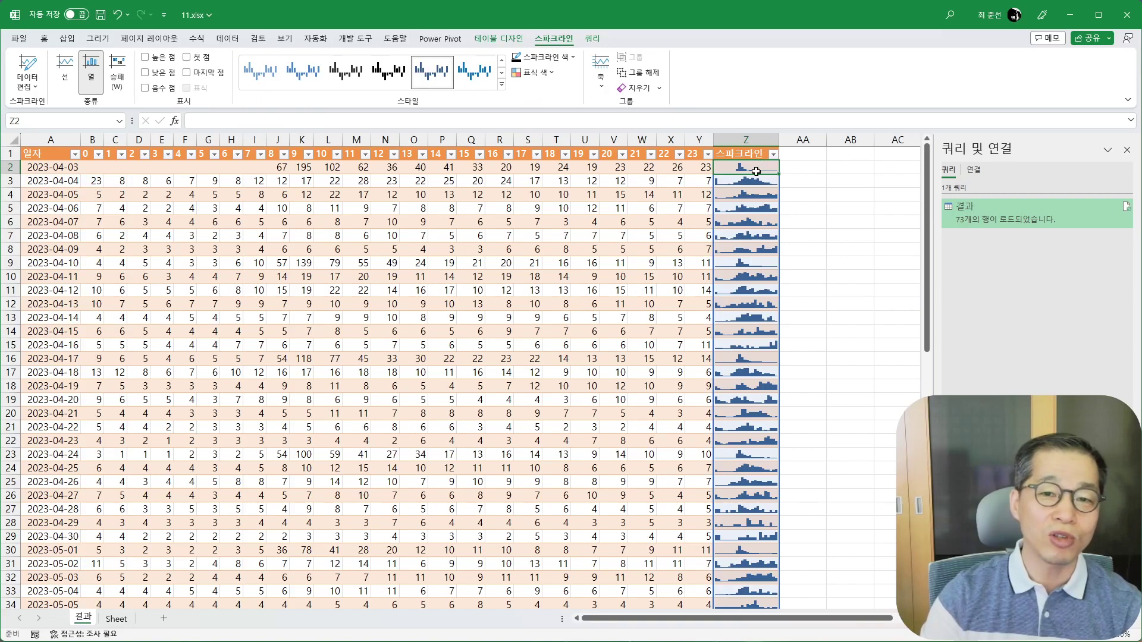
{"action": "left_click", "coordinate": [668, 222]}
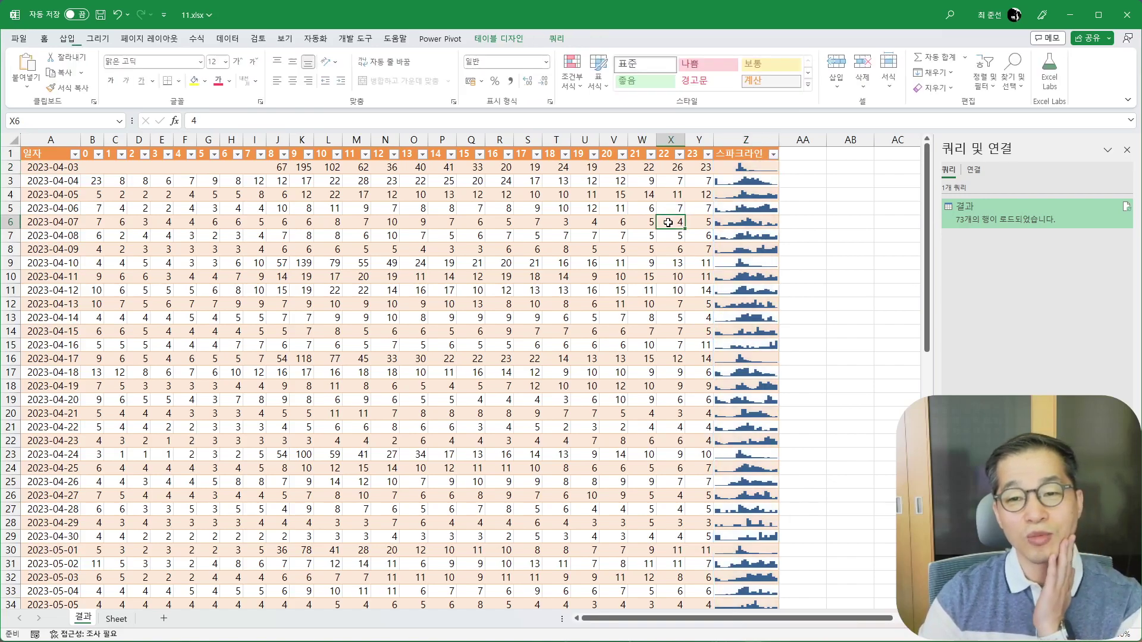
{"action": "left_click_drag", "start_coordinate": [92, 167], "coordinate": [702, 170]}
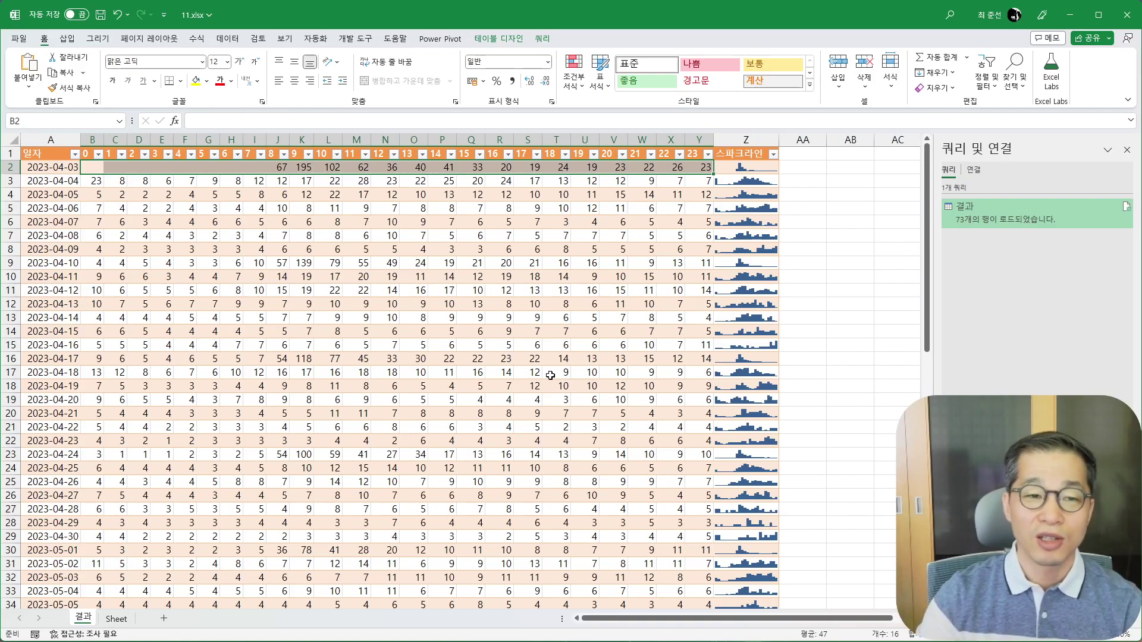
{"action": "left_click_drag", "start_coordinate": [90, 154], "coordinate": [345, 160]}
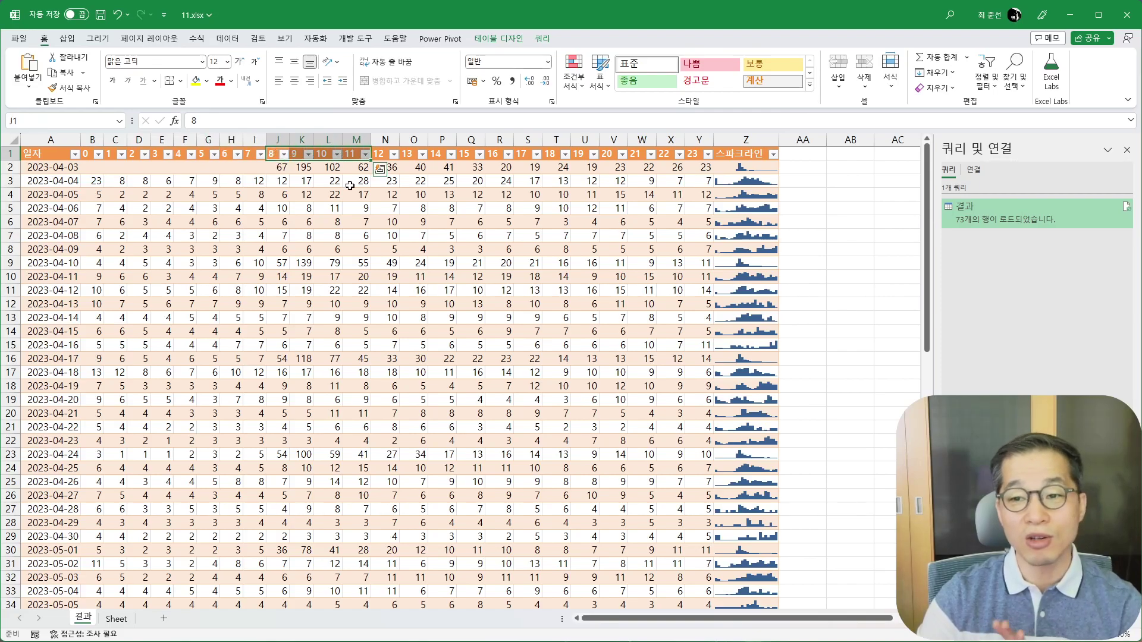
{"action": "left_click", "coordinate": [348, 225]}
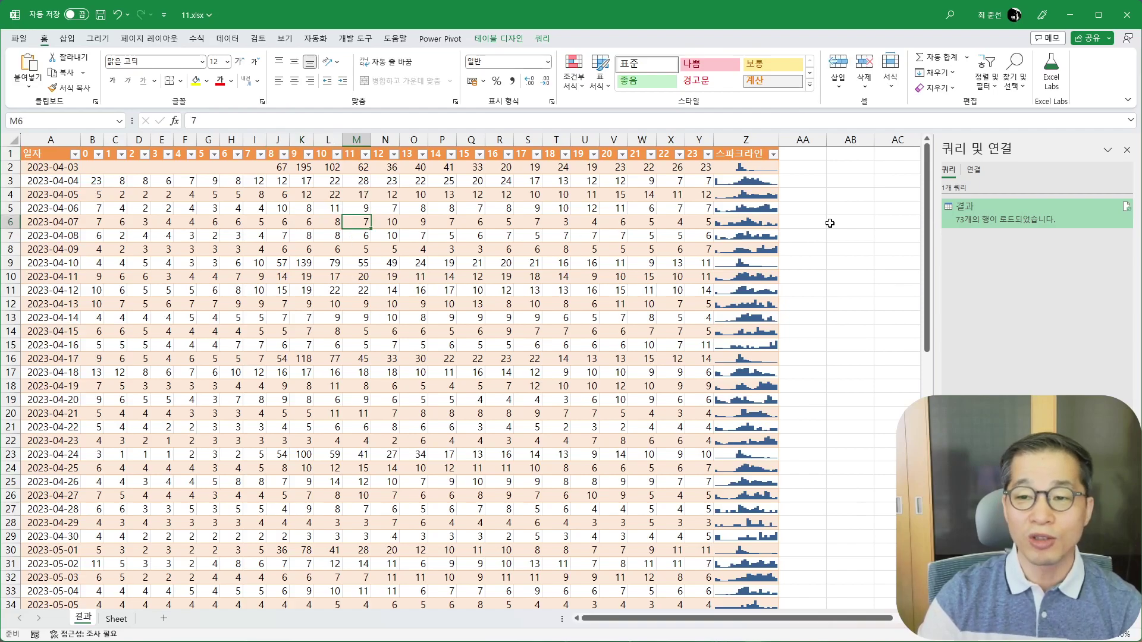
- Reopen the 결과 query in the Power Query editor and go back to its 정렬된 행 수 step
{"action": "mouse_move", "coordinate": [970, 216]}
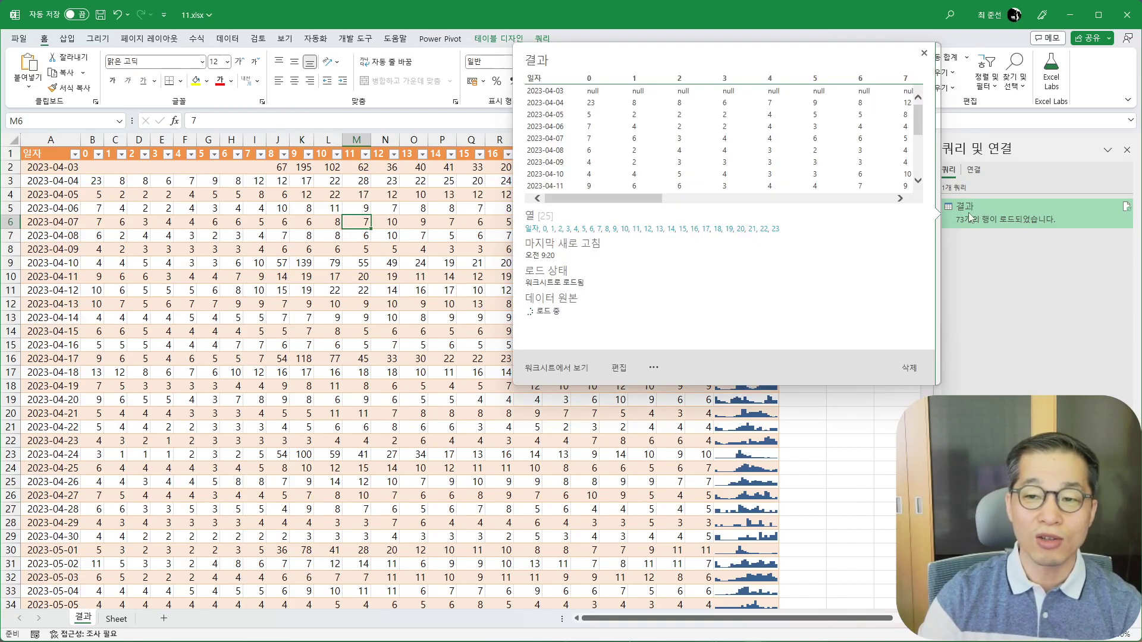
{"action": "double_click", "coordinate": [973, 213]}
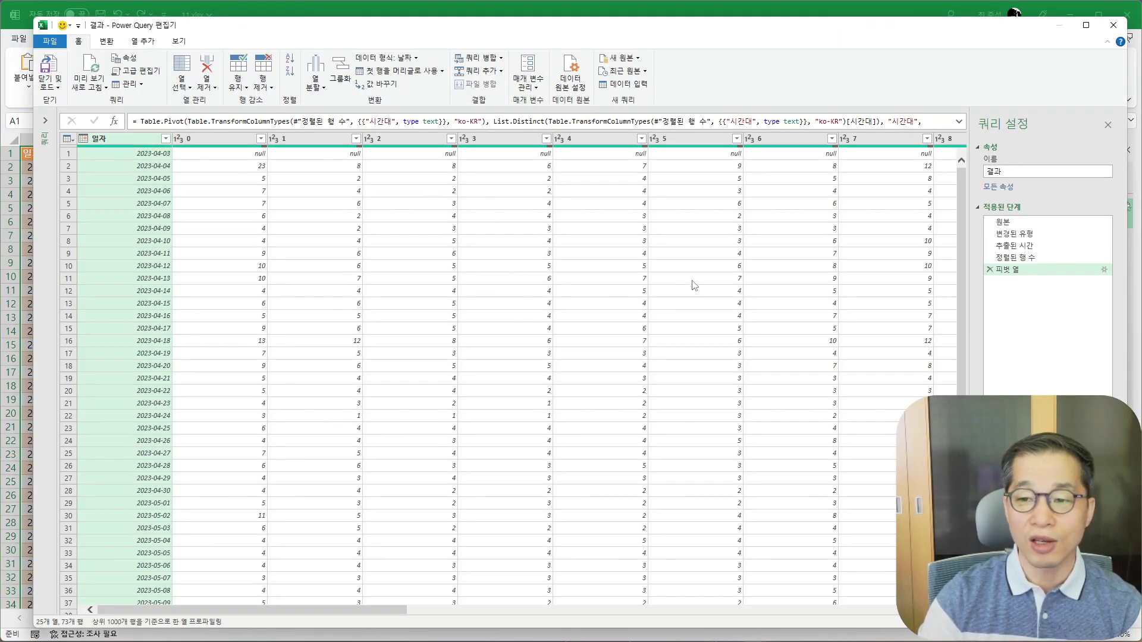
{"action": "left_click", "coordinate": [1017, 258]}
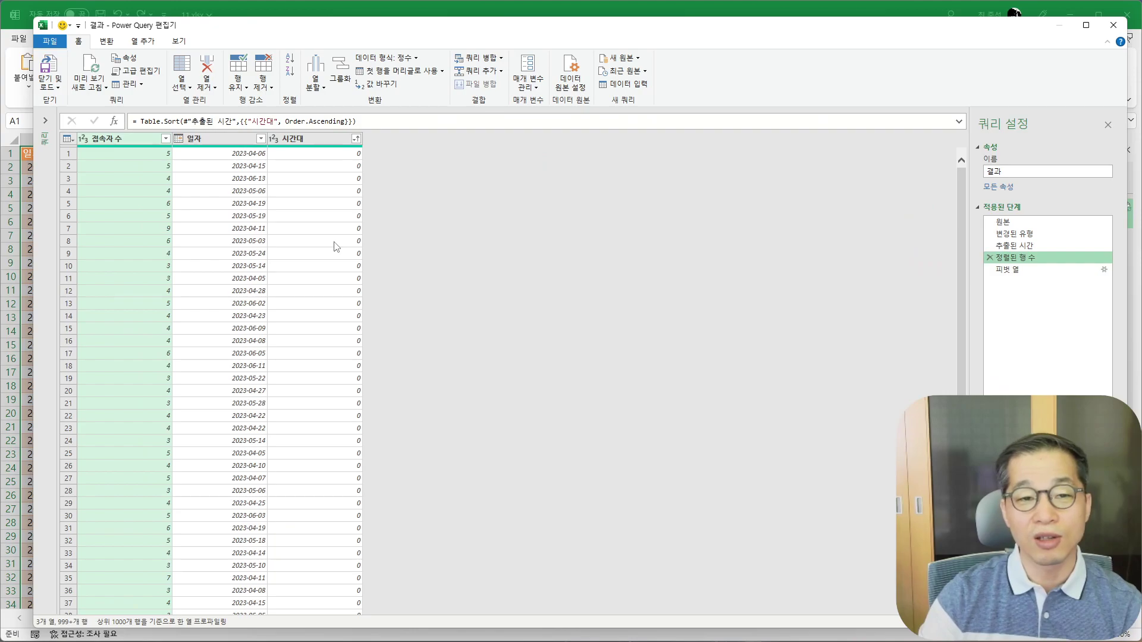
- Insert a 정수로 나누기 step that integer-divides the 시간대 column by 4
{"action": "left_click", "coordinate": [327, 138]}
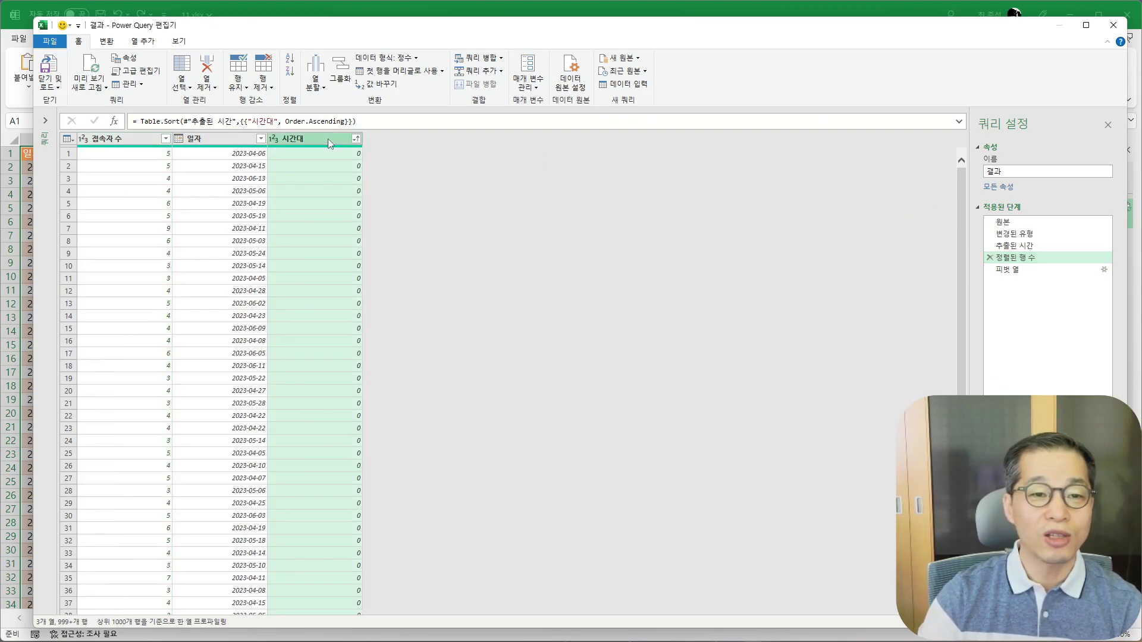
{"action": "left_click", "coordinate": [110, 45]}
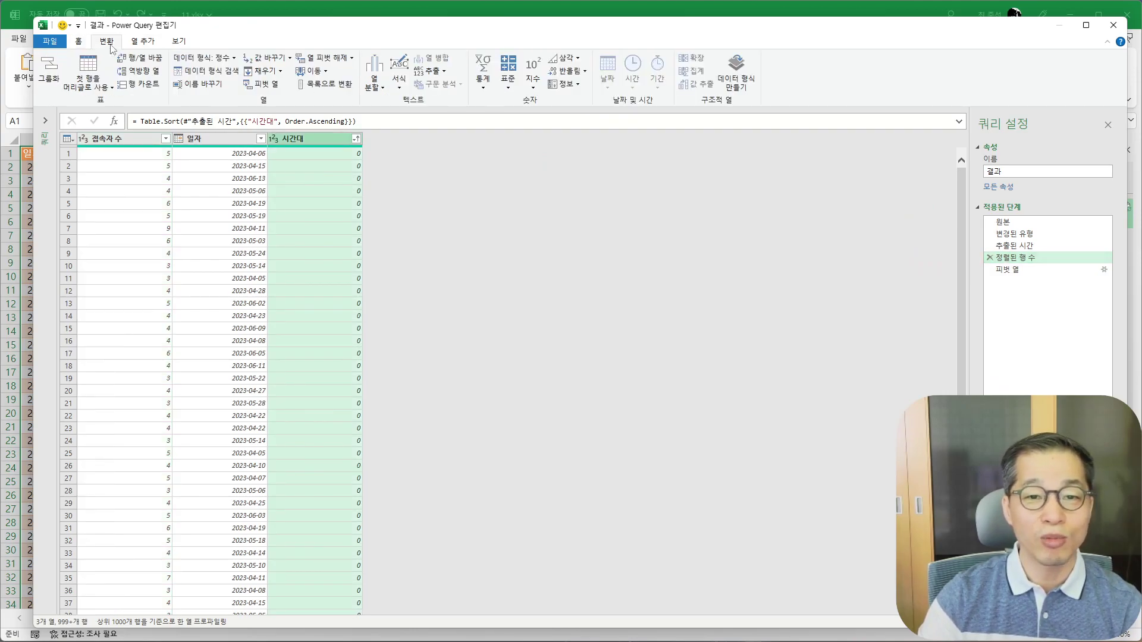
{"action": "left_click", "coordinate": [540, 88]}
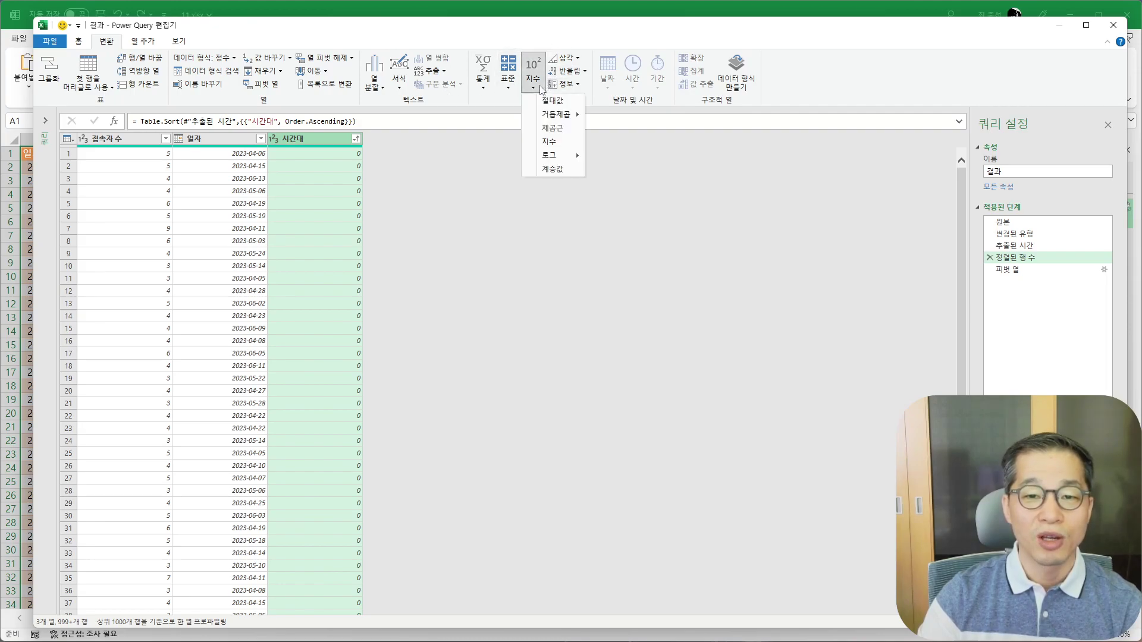
{"action": "left_click", "coordinate": [509, 82]}
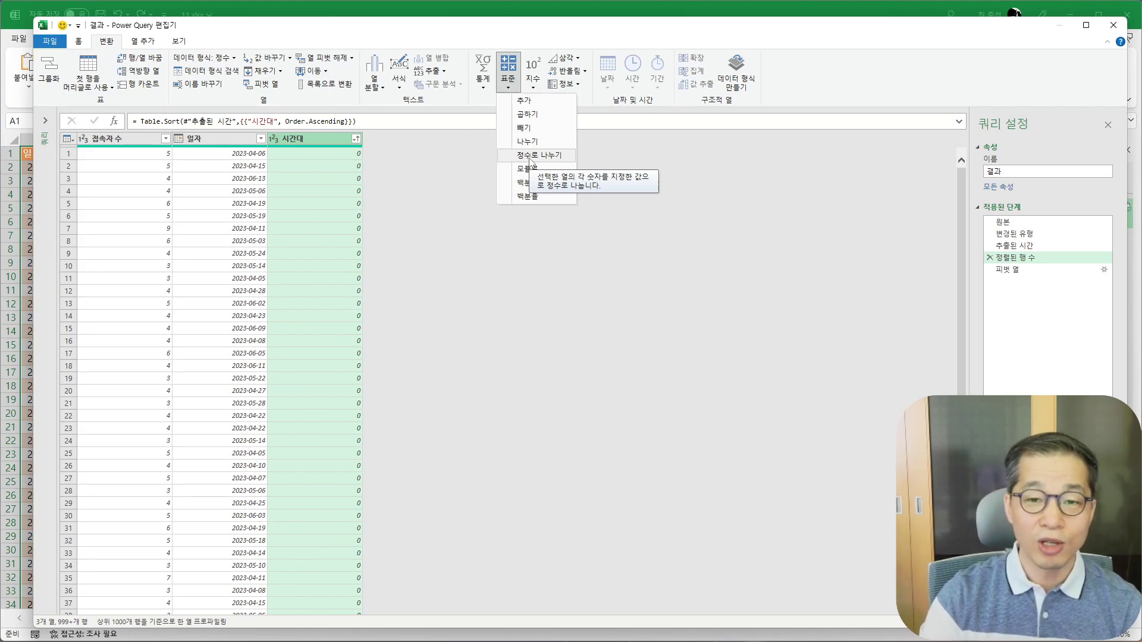
{"action": "left_click", "coordinate": [530, 157]}
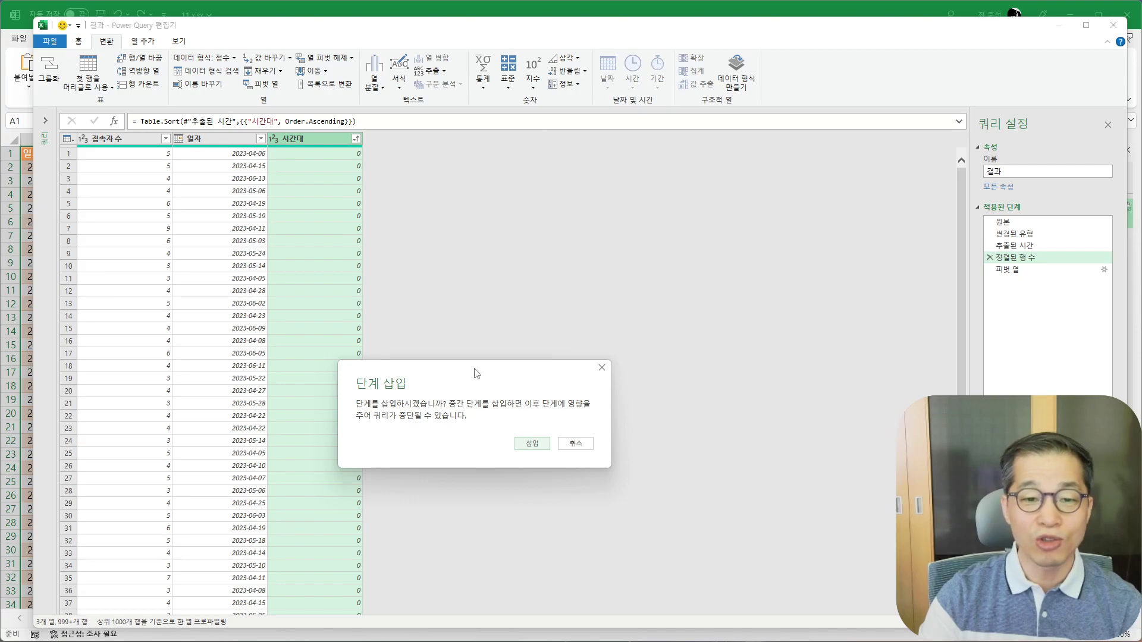
{"action": "left_click_drag", "start_coordinate": [474, 375], "coordinate": [509, 179]}
{"action": "left_click", "coordinate": [569, 249]}
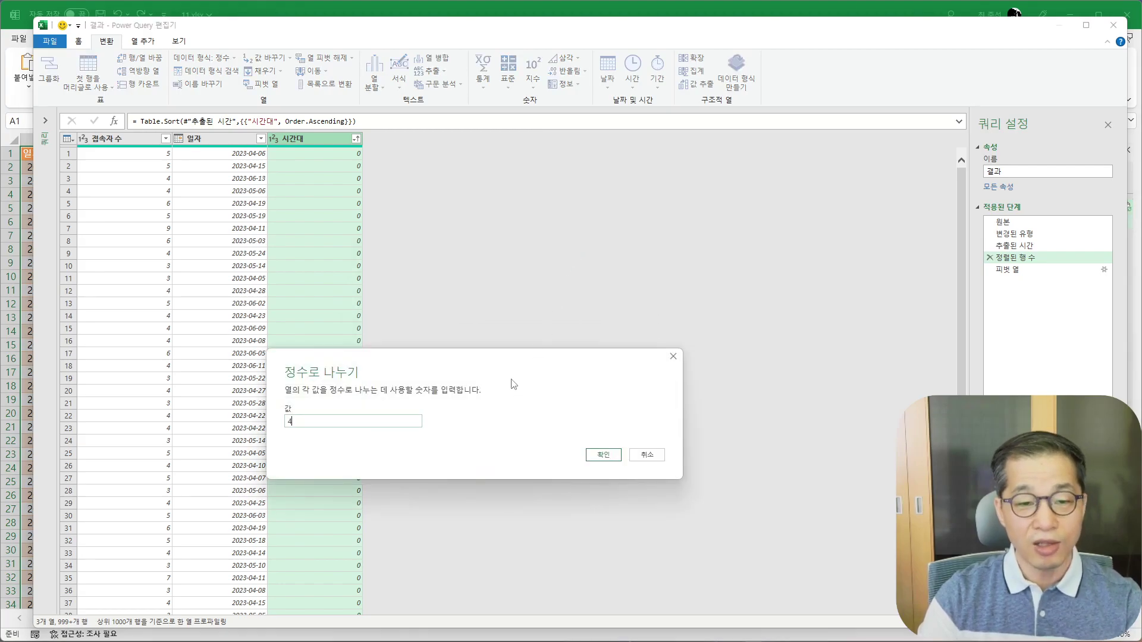
{"action": "type", "text": "4"}
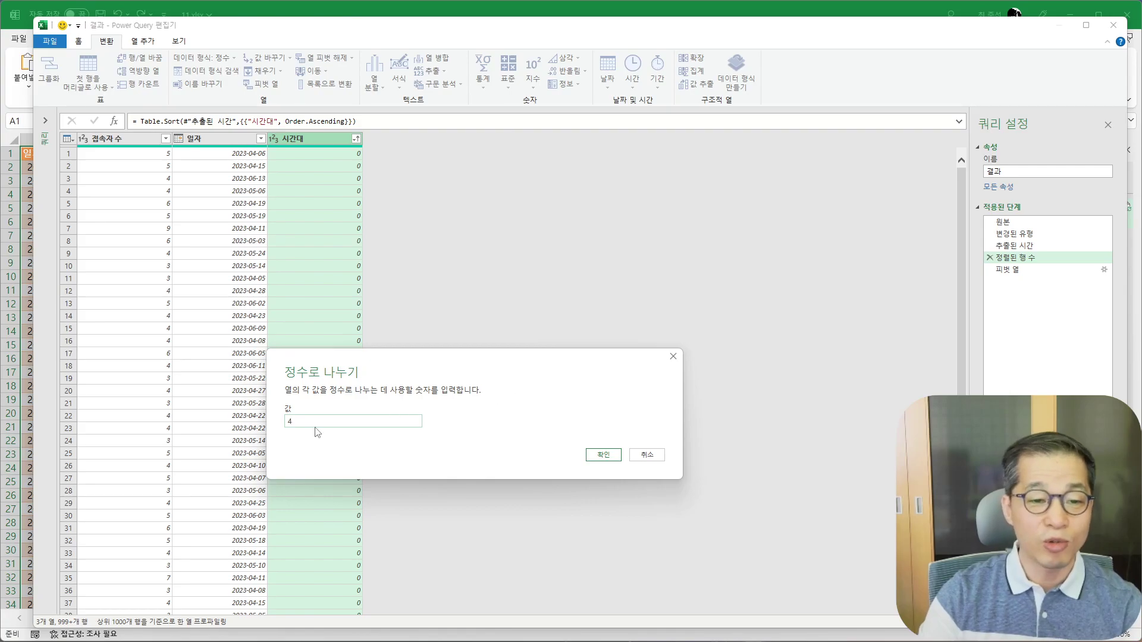
{"action": "left_click", "coordinate": [605, 454]}
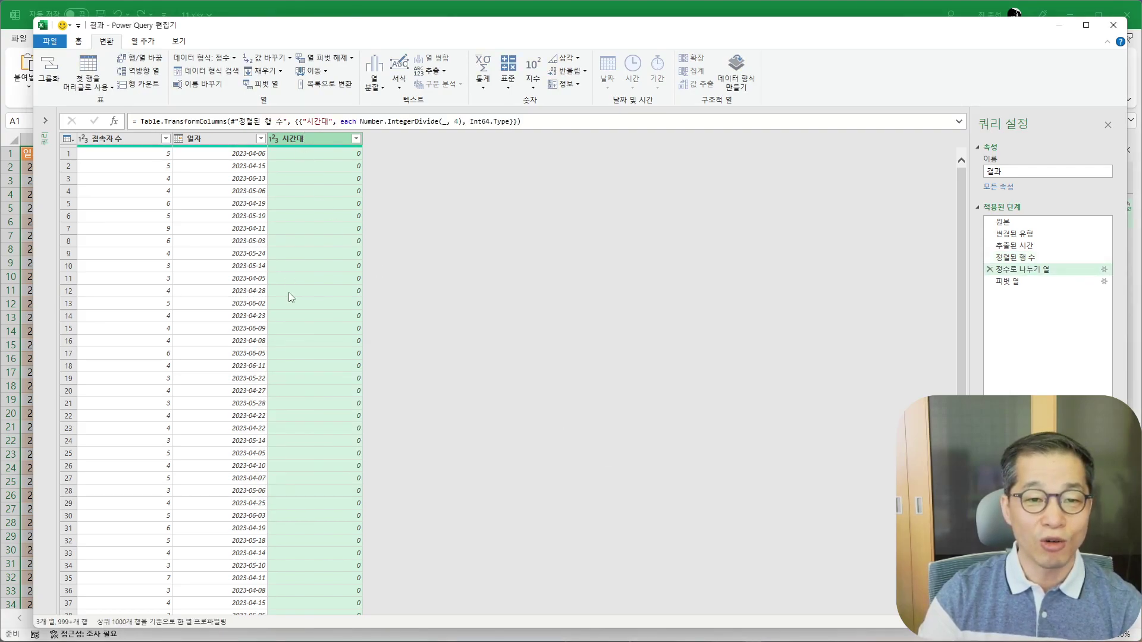
- Load the complete value list in the 시간대 column's filter and apply the filter with all values selected
{"action": "left_click", "coordinate": [355, 140]}
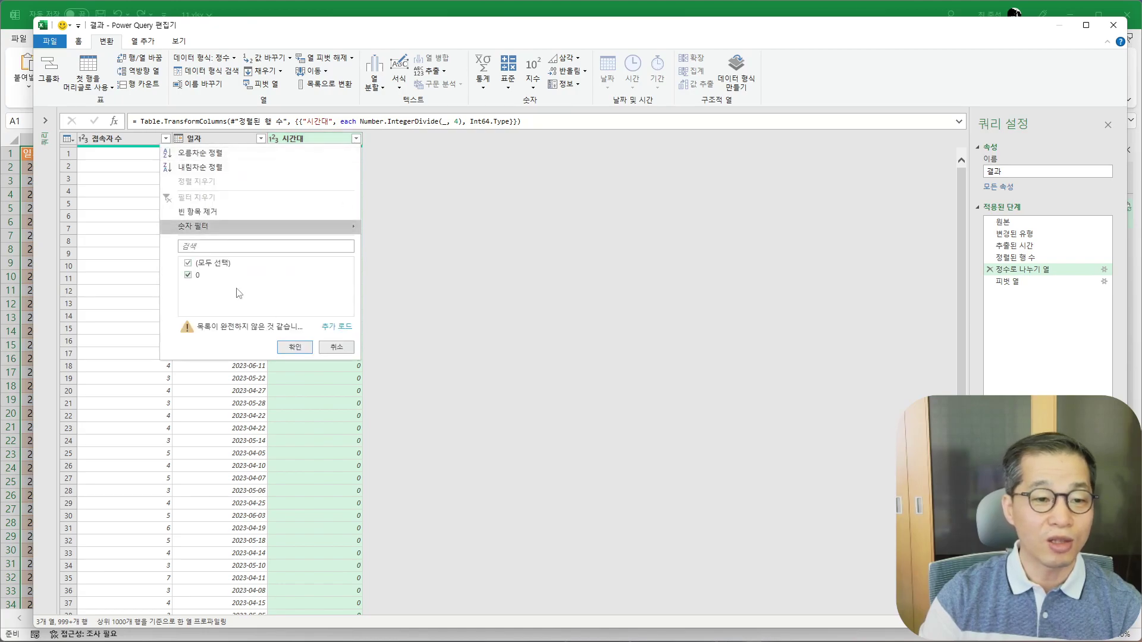
{"action": "left_click", "coordinate": [336, 327]}
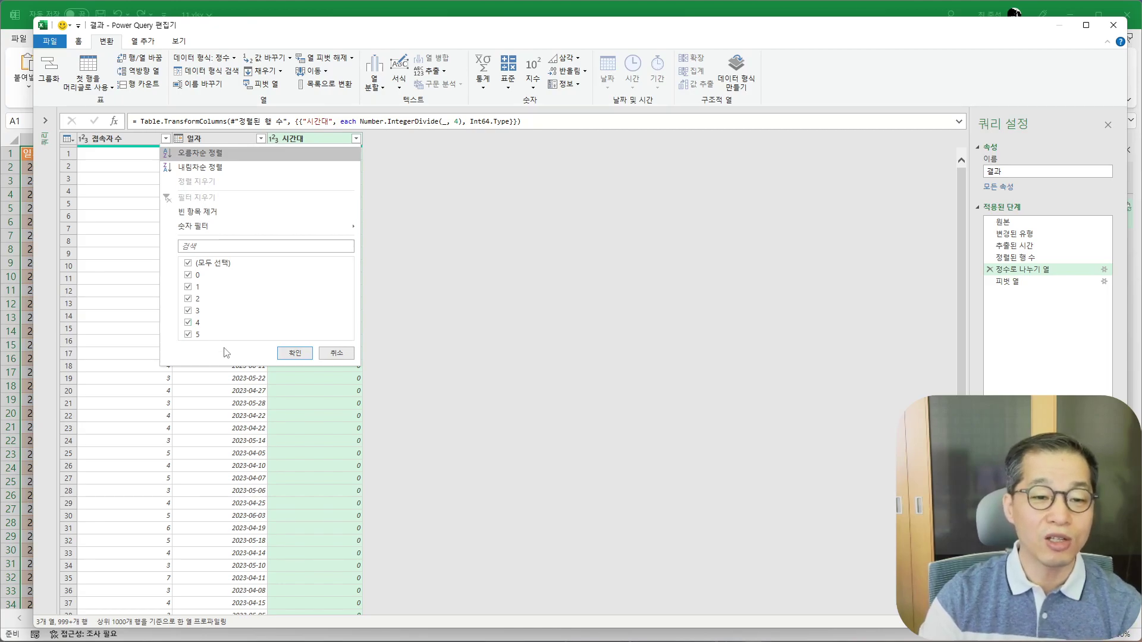
{"action": "left_click", "coordinate": [294, 354]}
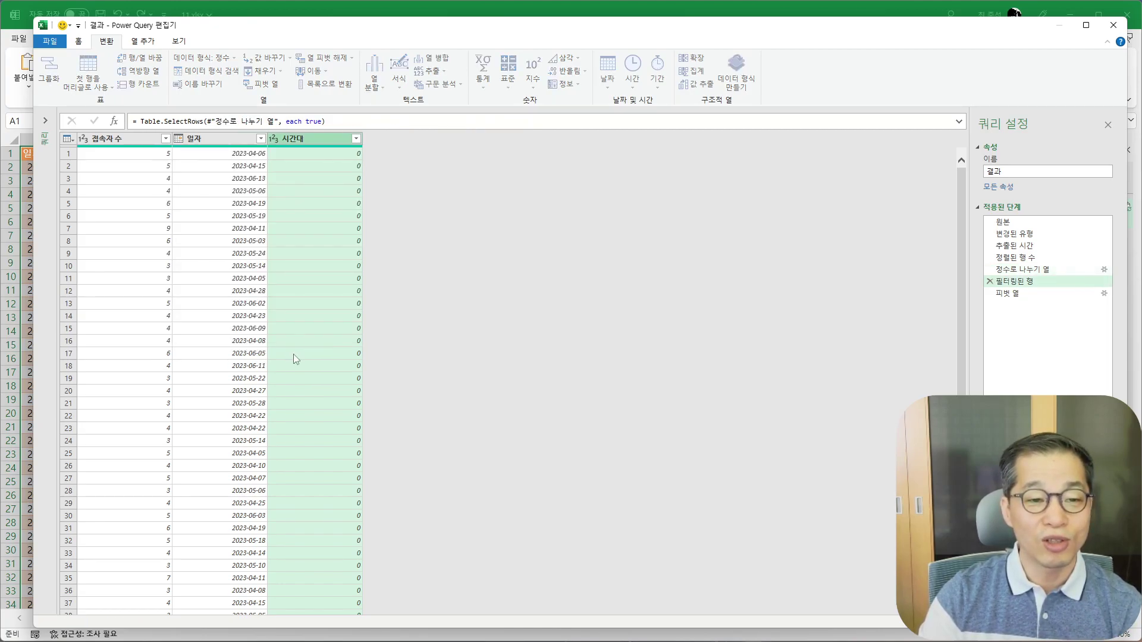
- At the 피벗 열 step, rename columns 0, 1 and 2 to 오전12시, 오전4시 and 오전8시
{"action": "left_click", "coordinate": [1019, 294]}
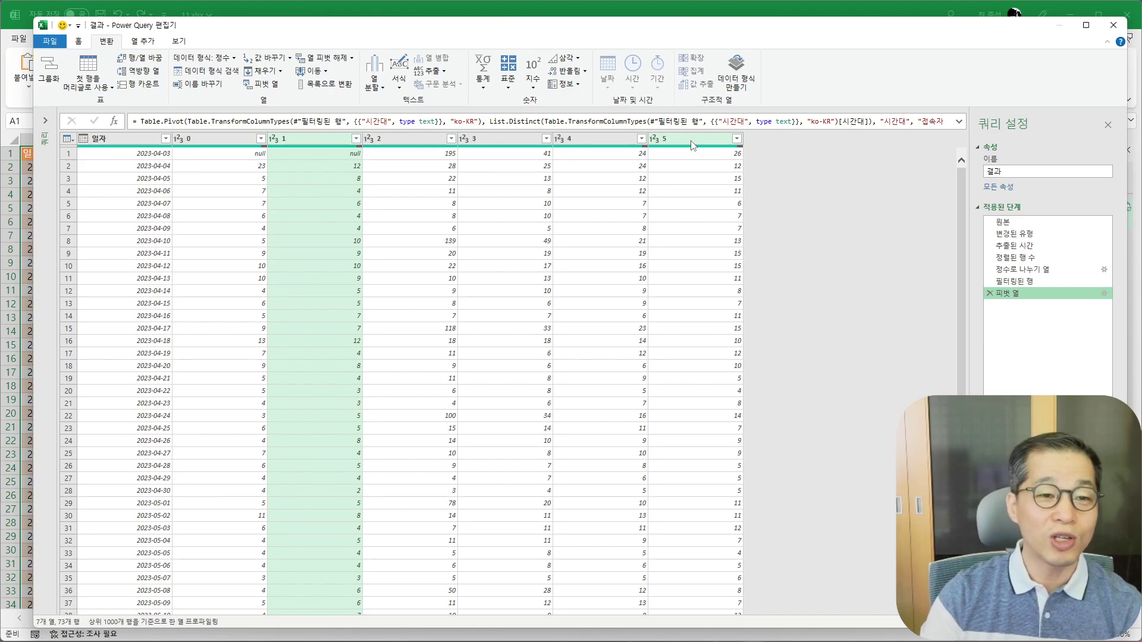
{"action": "double_click", "coordinate": [200, 139]}
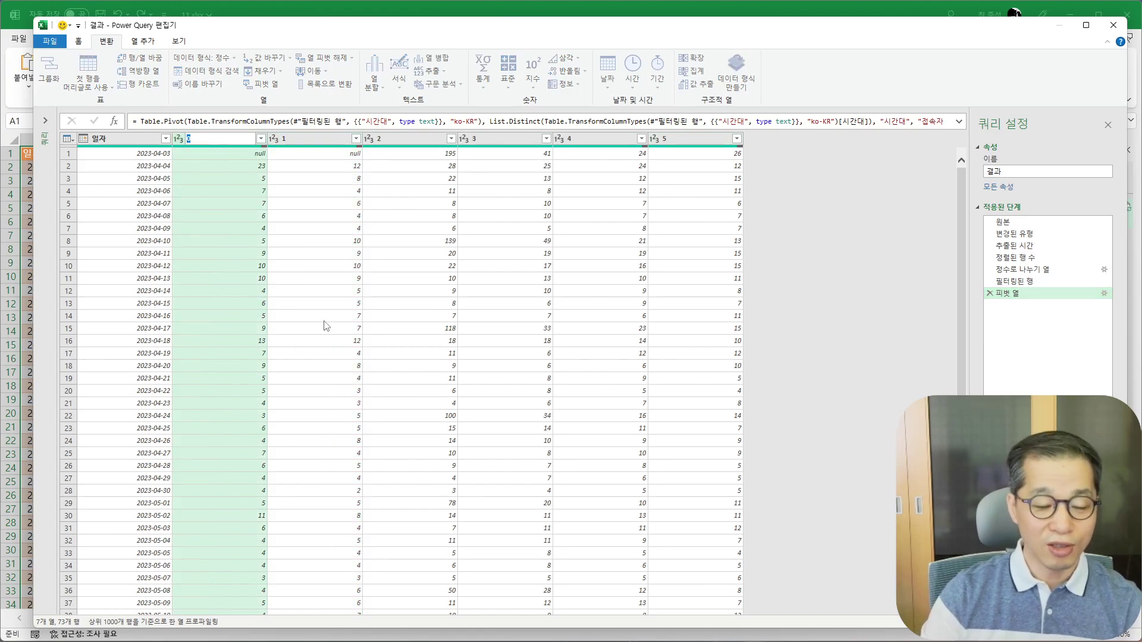
{"action": "type", "text": "오저"}
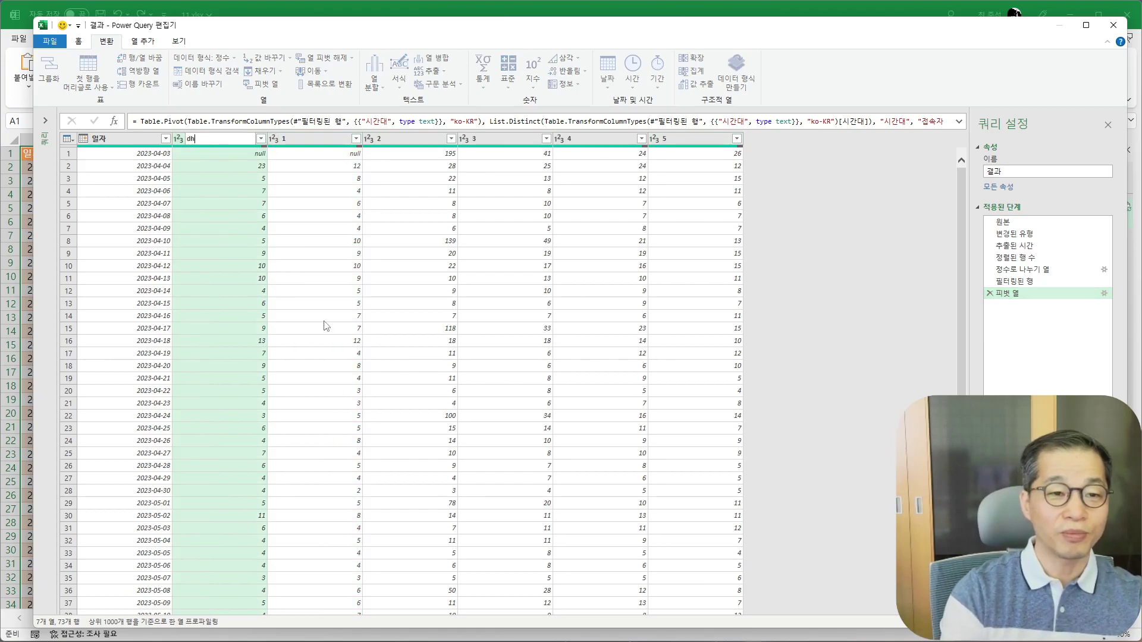
{"action": "type", "text": "ㄴ12시"}
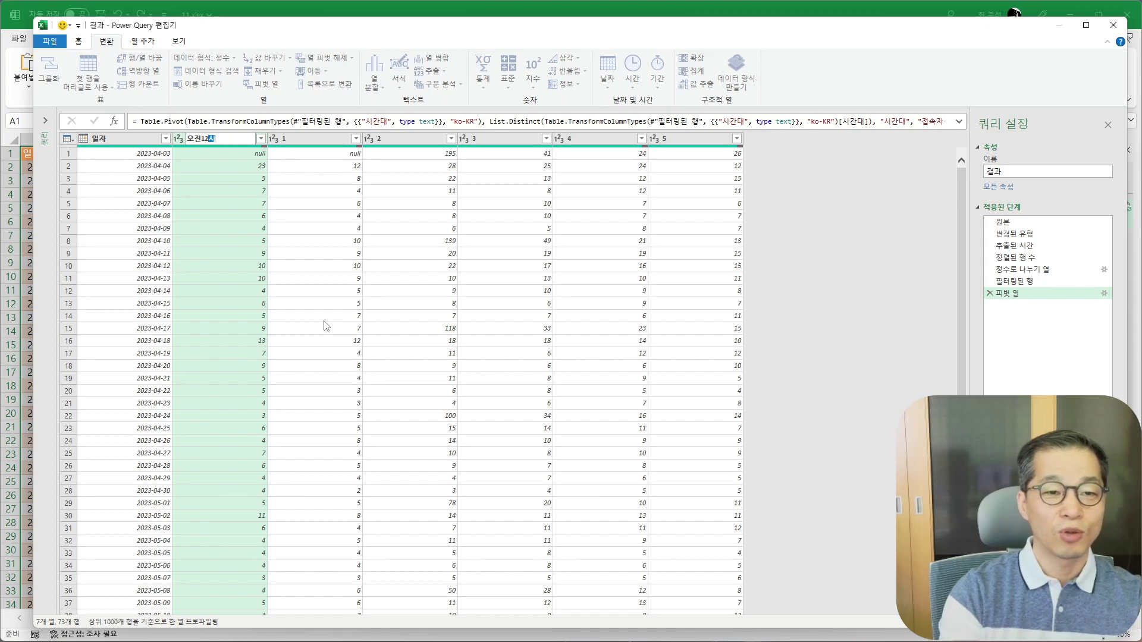
{"action": "key", "text": "Return"}
{"action": "double_click", "coordinate": [315, 139]}
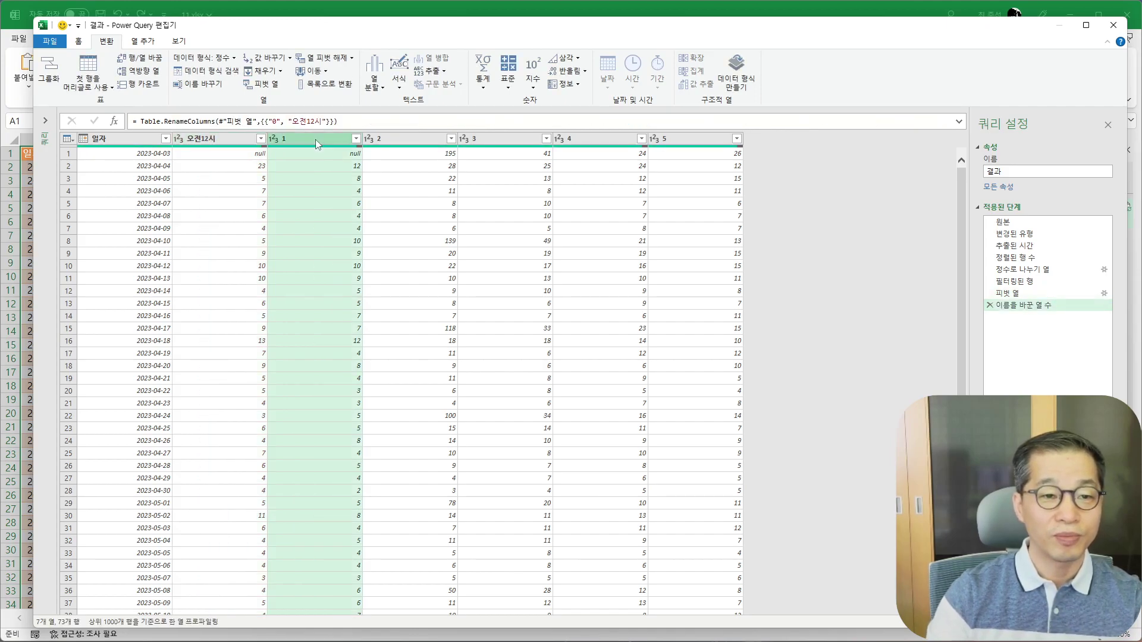
{"action": "type", "text": "오전"}
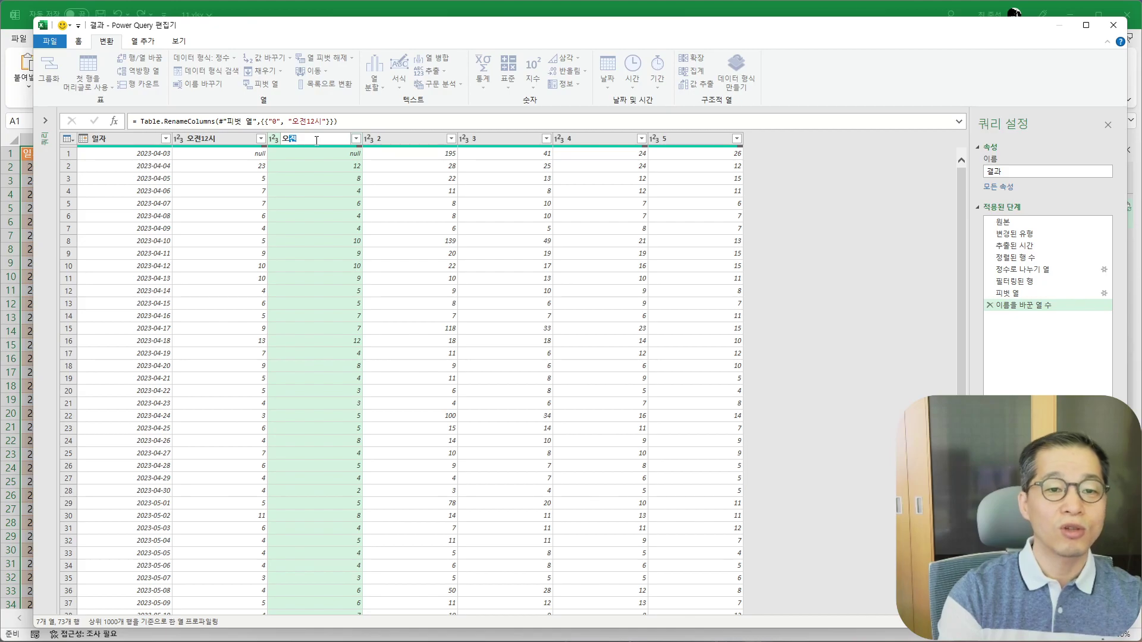
{"action": "type", "text": "4시"}
{"action": "key", "text": "Return"}
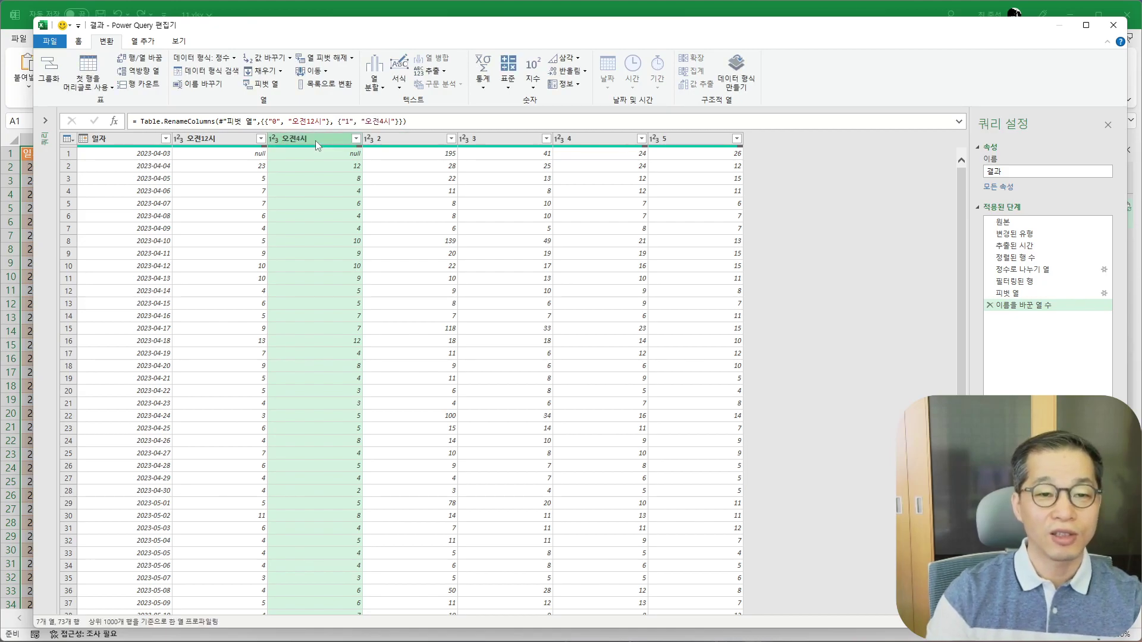
{"action": "double_click", "coordinate": [379, 137]}
{"action": "type", "text": "오전8시"}
{"action": "key", "text": "Return"}
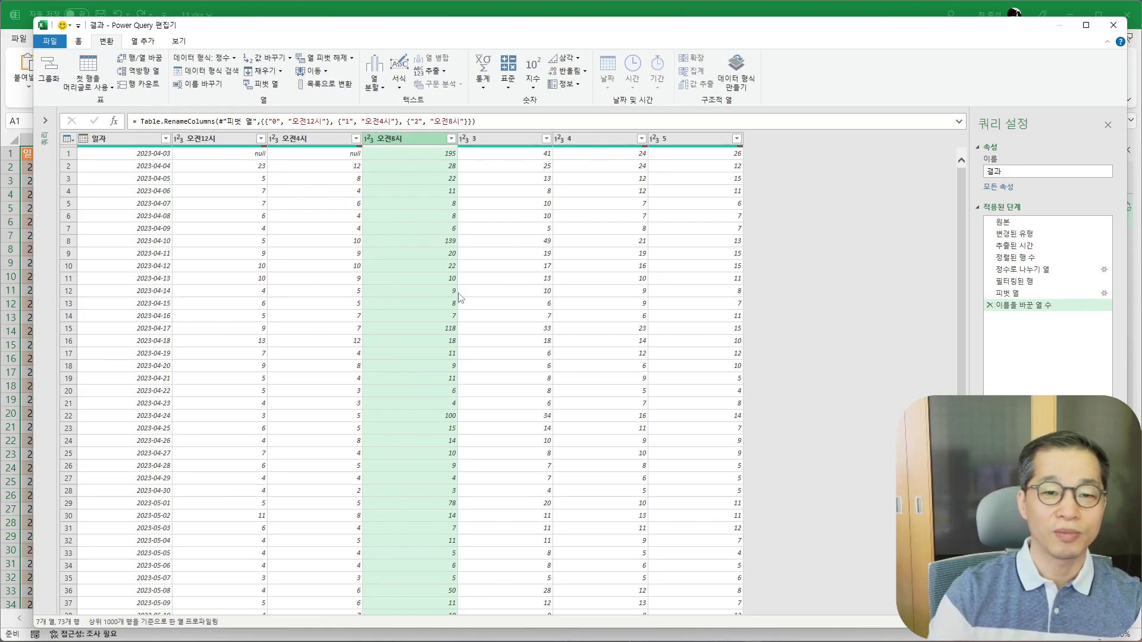
- Rename columns 3, 4 and 5 to 오후12시, 오후4시 and 오후8시
{"action": "double_click", "coordinate": [484, 142]}
{"action": "type", "text": "오후12시"}
{"action": "key", "text": "Return"}
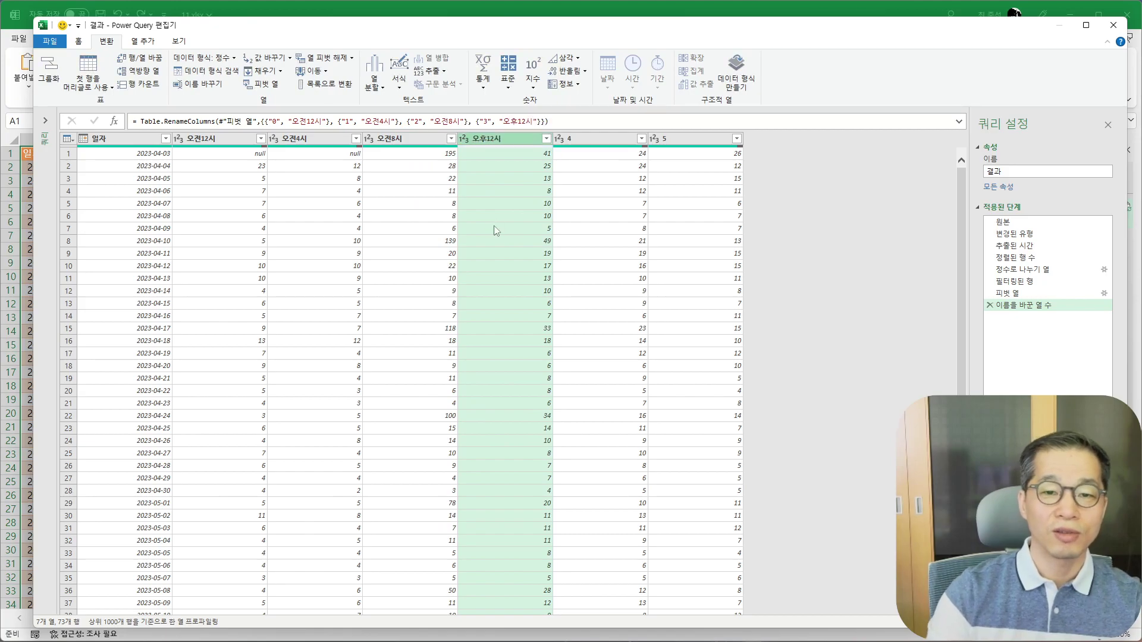
{"action": "double_click", "coordinate": [579, 141]}
{"action": "type", "text": "오후4시"}
{"action": "key", "text": "Return"}
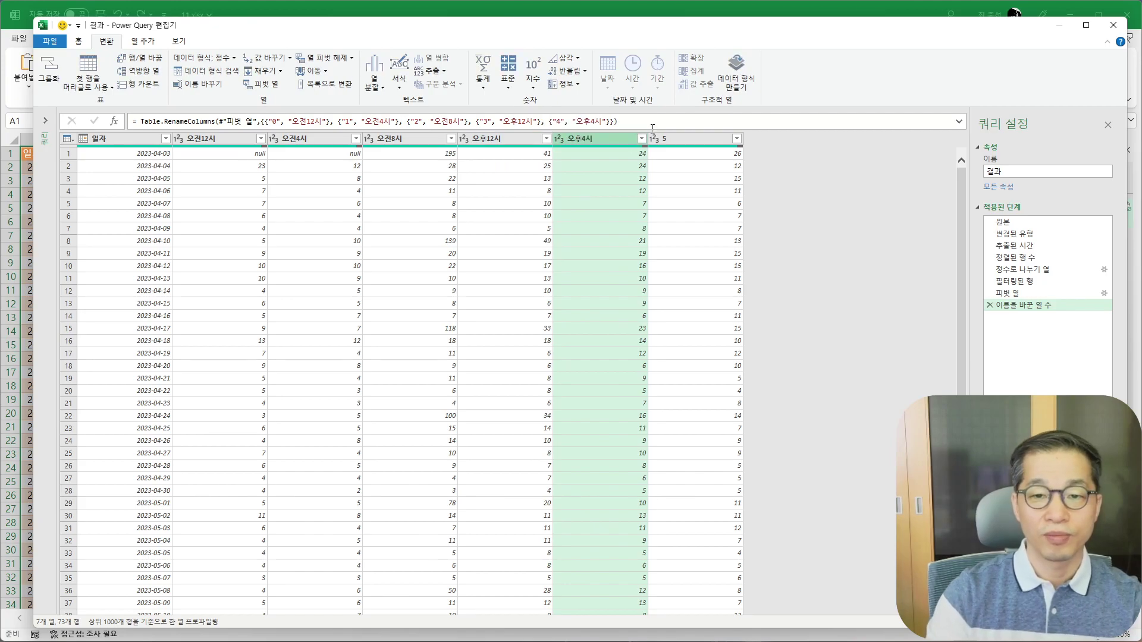
{"action": "double_click", "coordinate": [667, 141]}
{"action": "type", "text": "오후"}
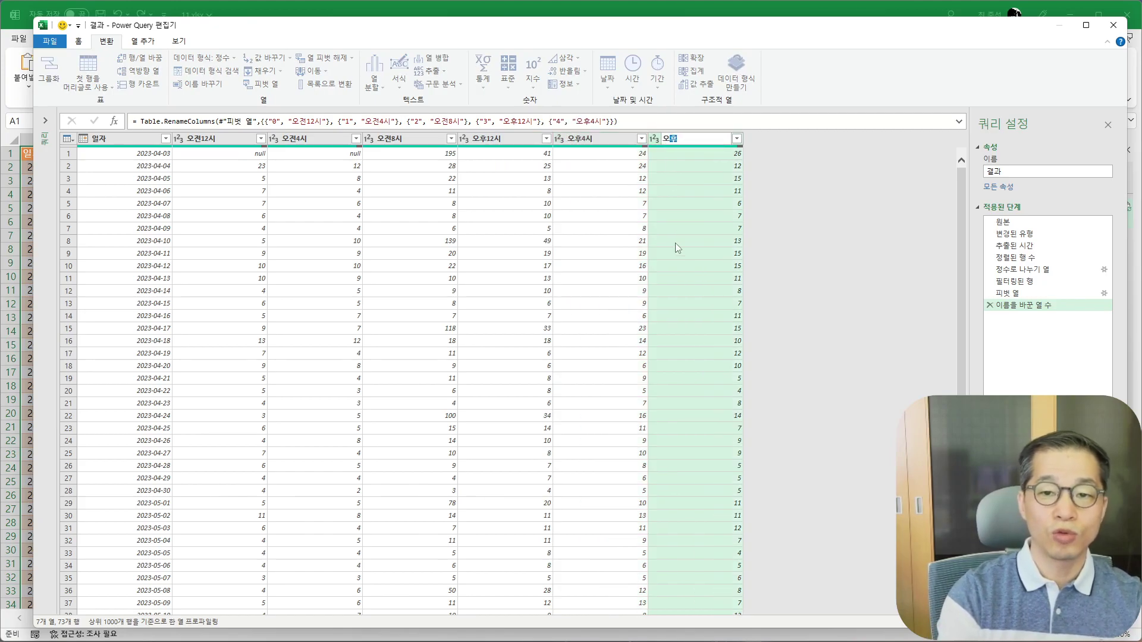
{"action": "type", "text": "8시"}
{"action": "key", "text": "Return"}
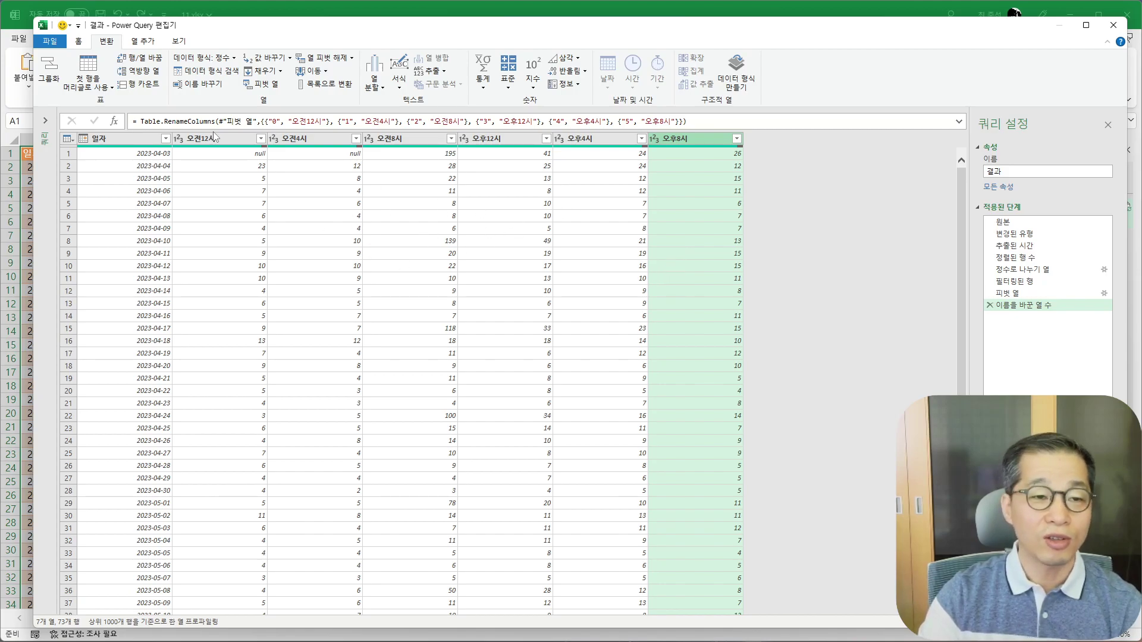
- Close the query editor, loading the 결과 query back to the worksheet, and select the first 스파크라인 cell
{"action": "left_click", "coordinate": [76, 41]}
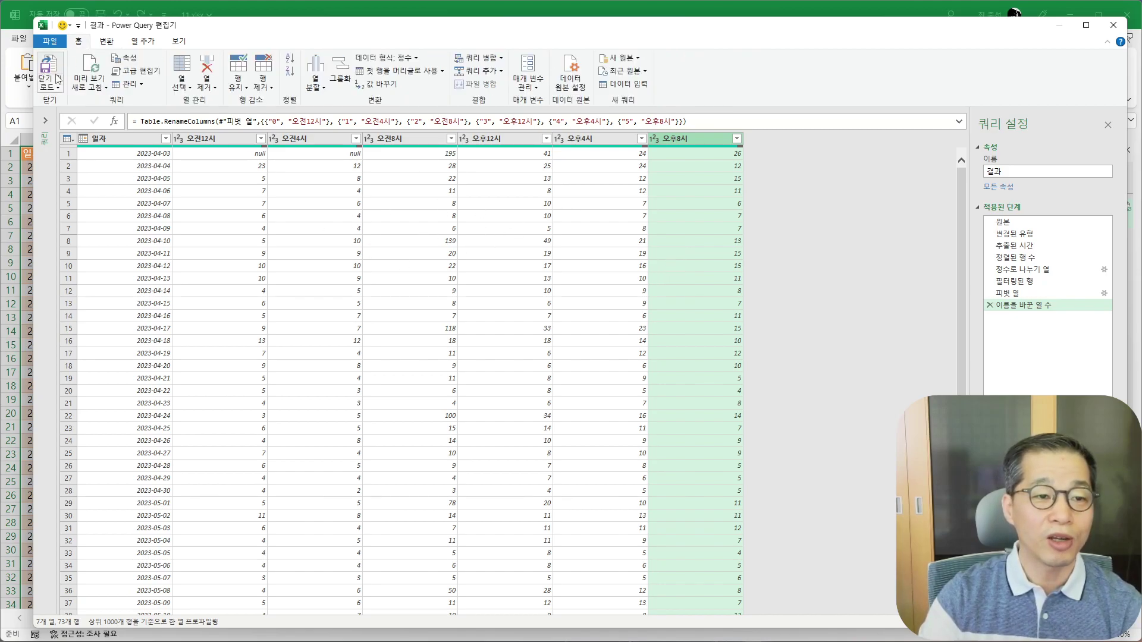
{"action": "left_click", "coordinate": [58, 77]}
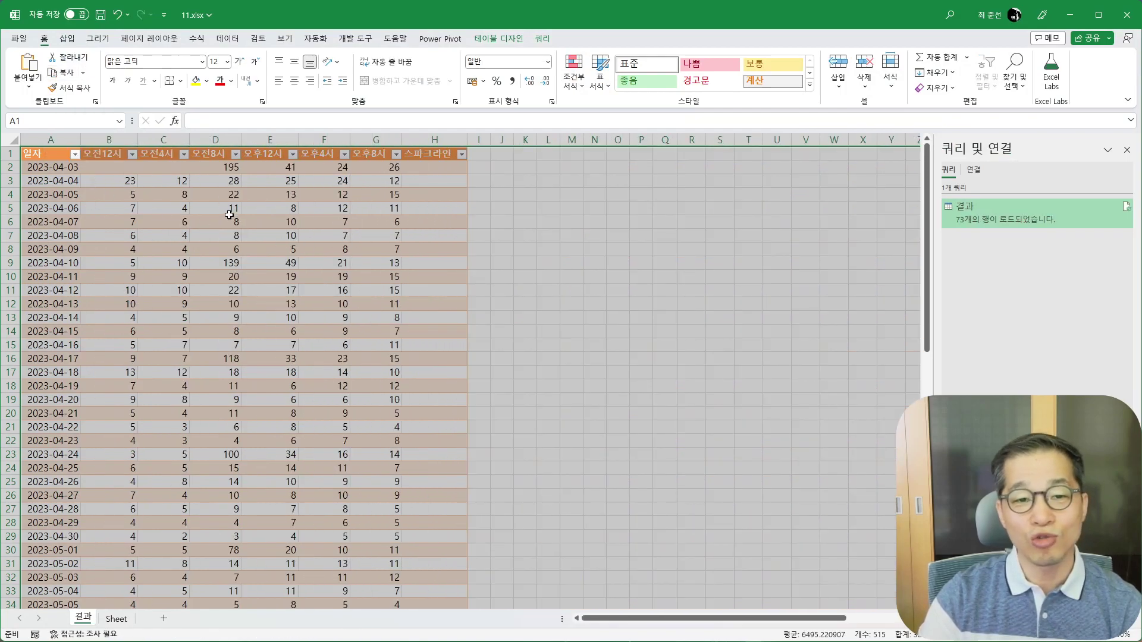
{"action": "left_click", "coordinate": [439, 171]}
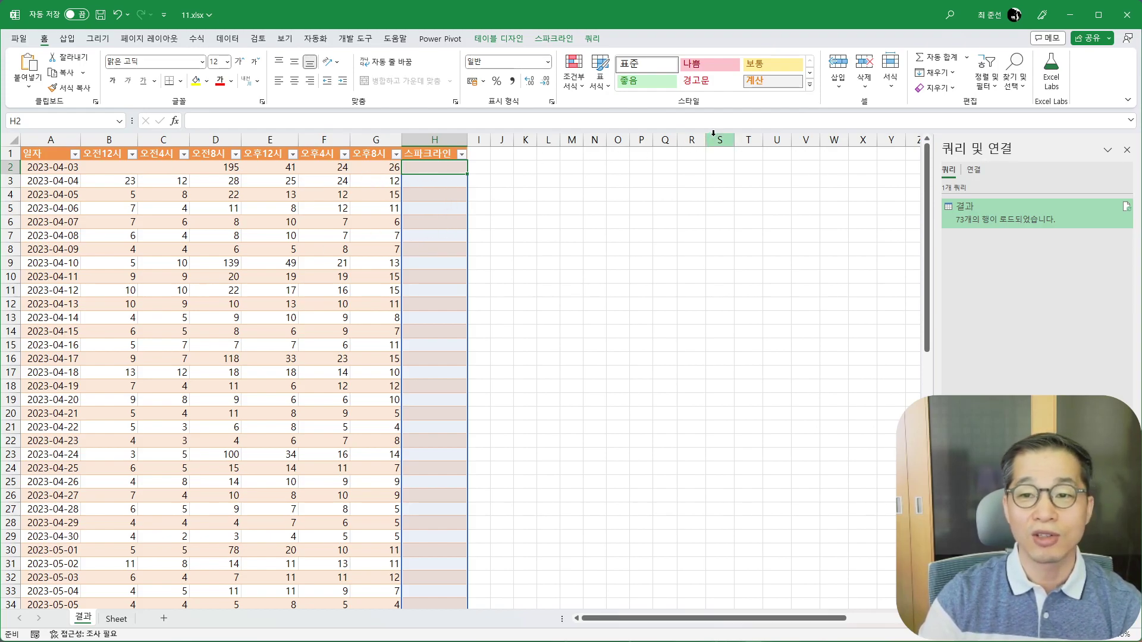
- Create column sparklines from the hour-band data B2:G74, placed in the 스파크라인 column range $H$2:$H$74
{"action": "left_click", "coordinate": [109, 162]}
{"action": "left_click_drag", "start_coordinate": [110, 163], "coordinate": [395, 186]}
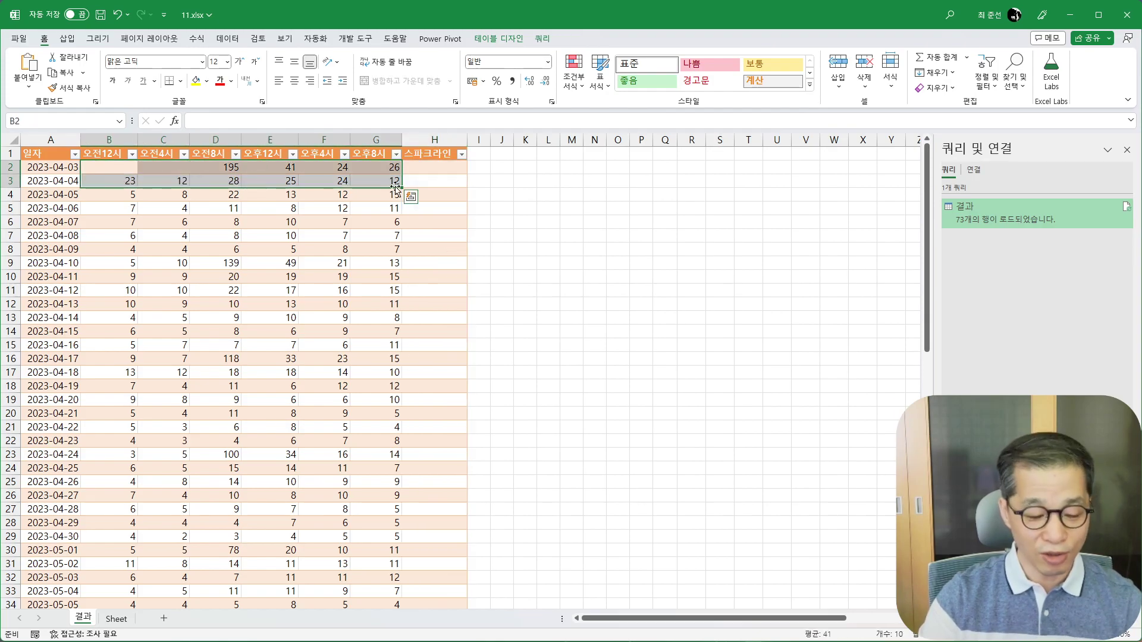
{"action": "key", "text": "ctrl+shift+Down"}
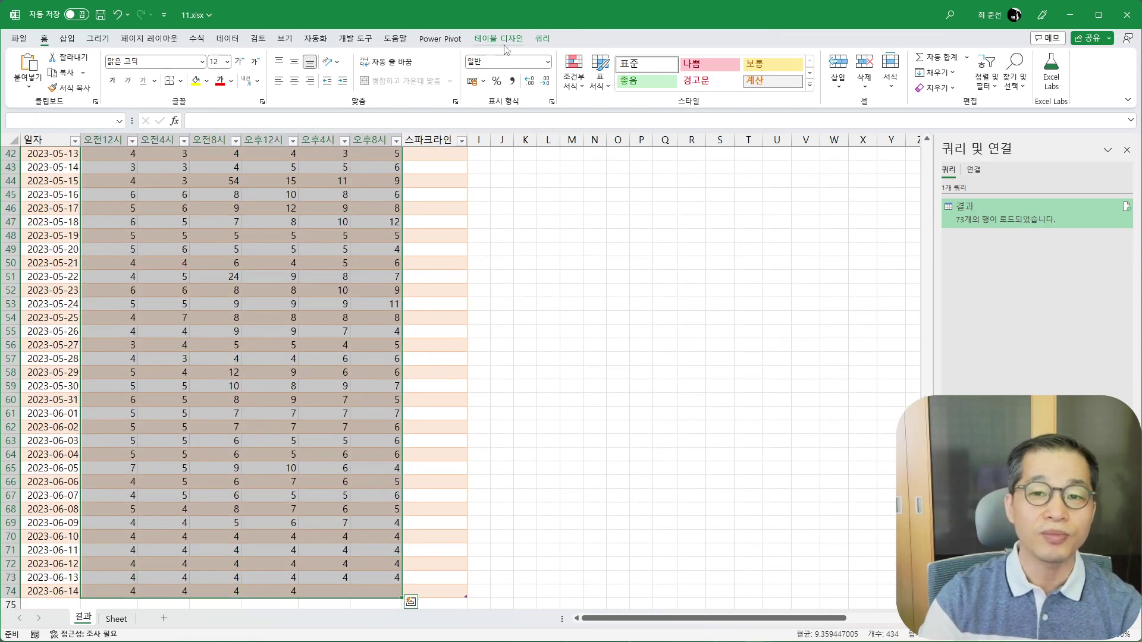
{"action": "left_click", "coordinate": [67, 39]}
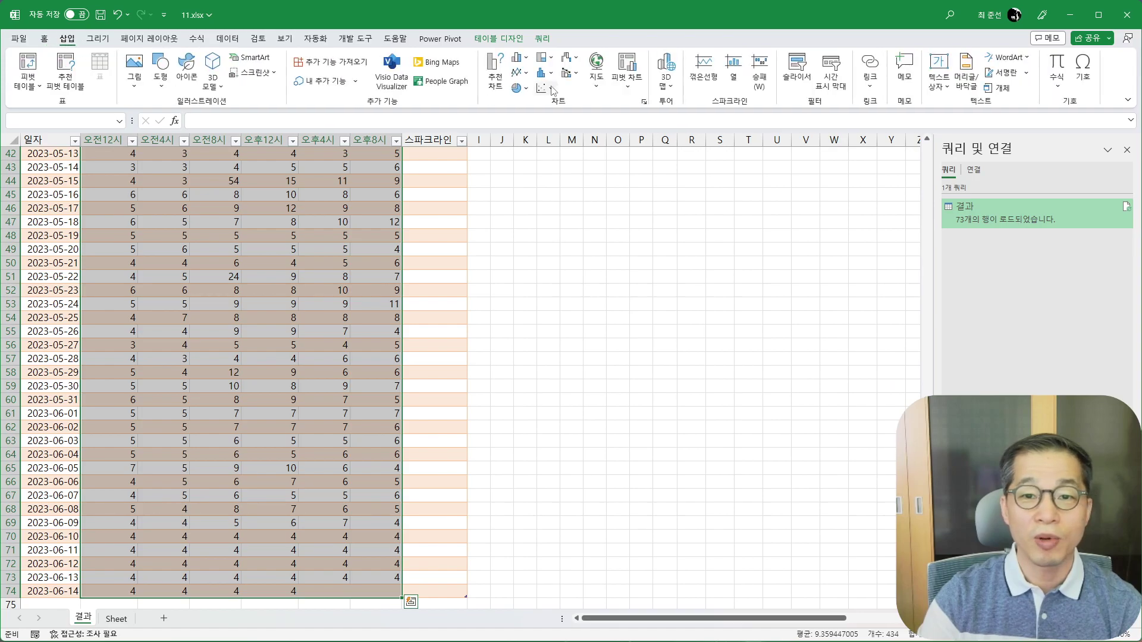
{"action": "left_click", "coordinate": [733, 72]}
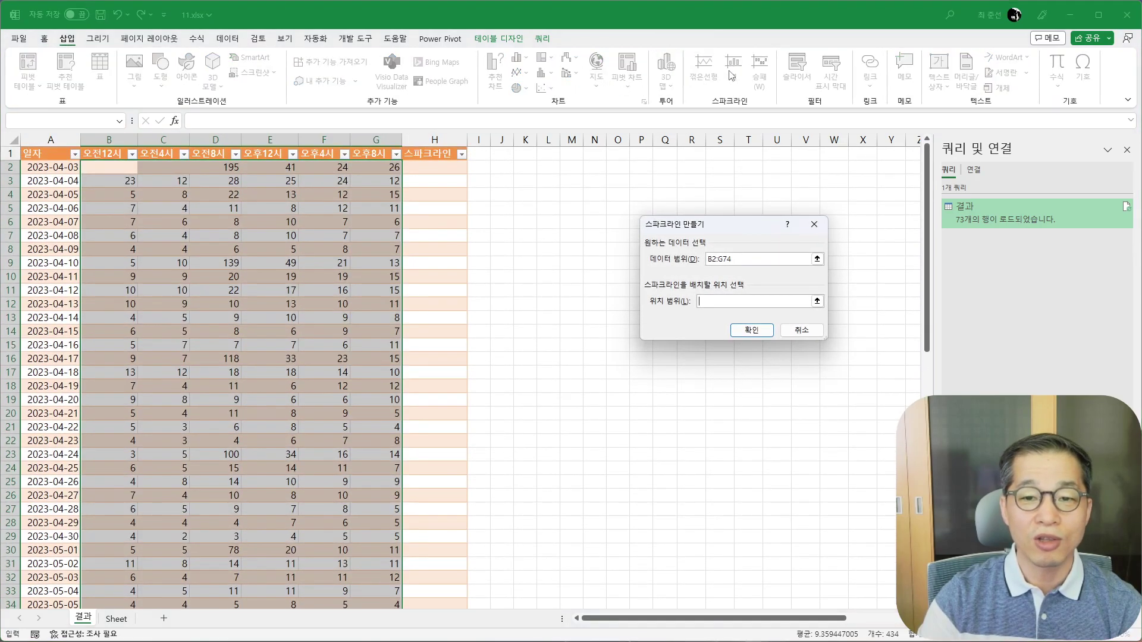
{"action": "left_click", "coordinate": [443, 149]}
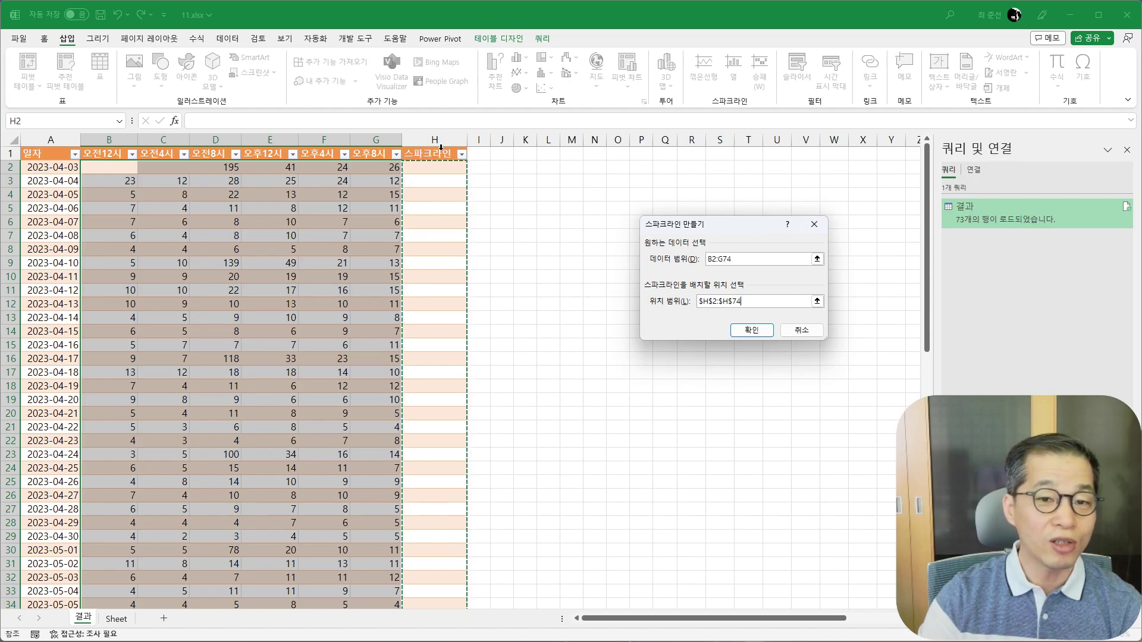
{"action": "left_click", "coordinate": [770, 331]}
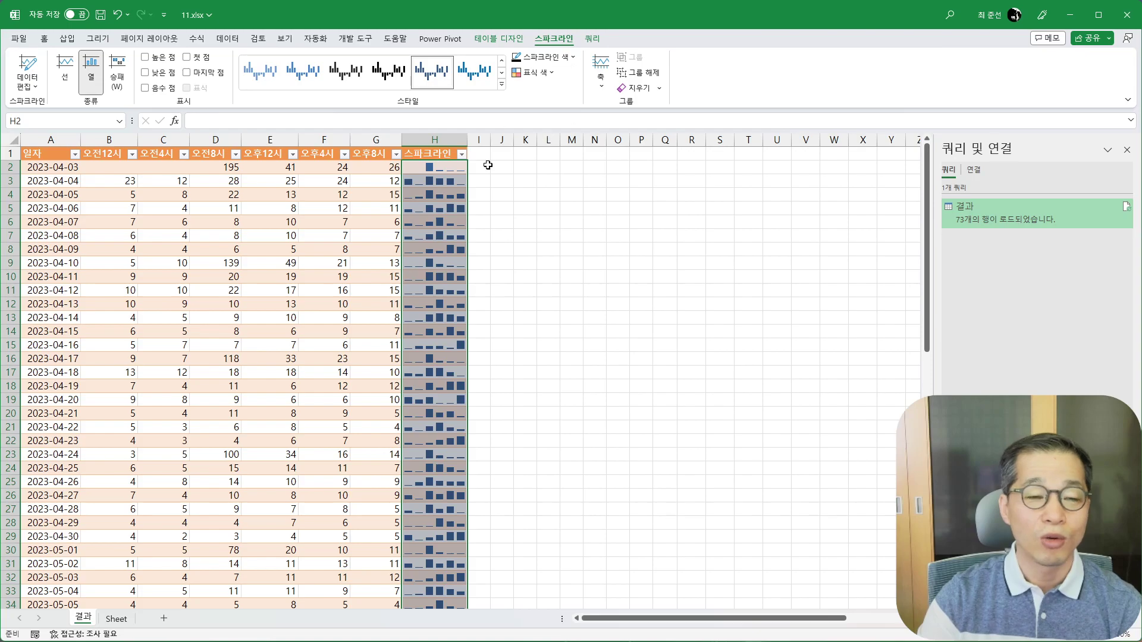
- Highlight the high points of the sparklines and apply the light orange 강조 6 sparkline style with dark markers
{"action": "left_click", "coordinate": [157, 58]}
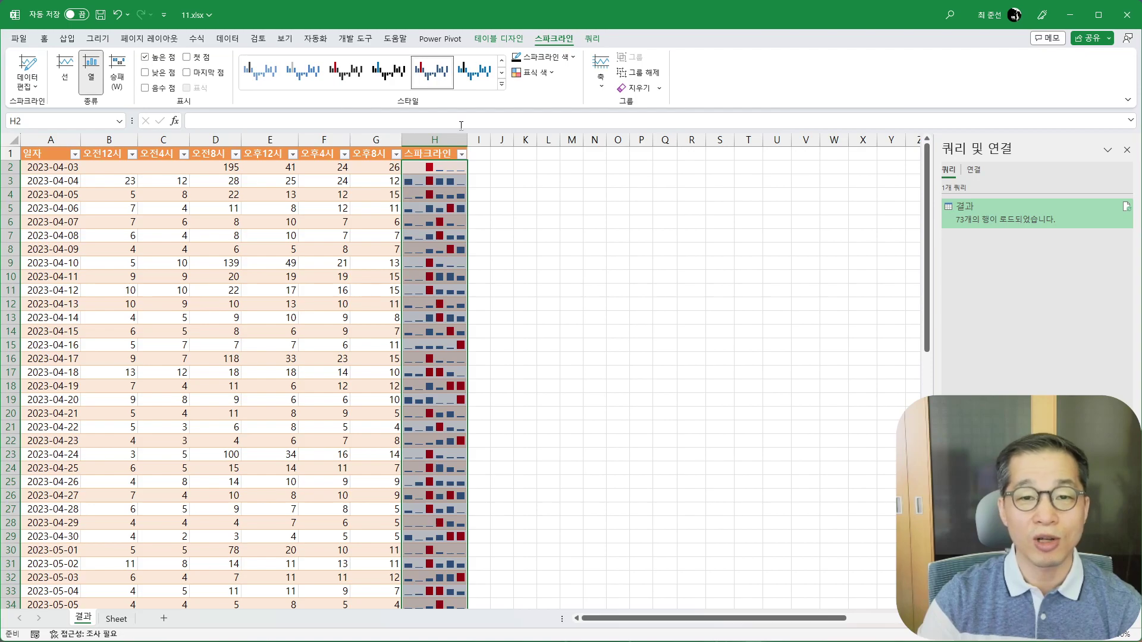
{"action": "left_click", "coordinate": [502, 84]}
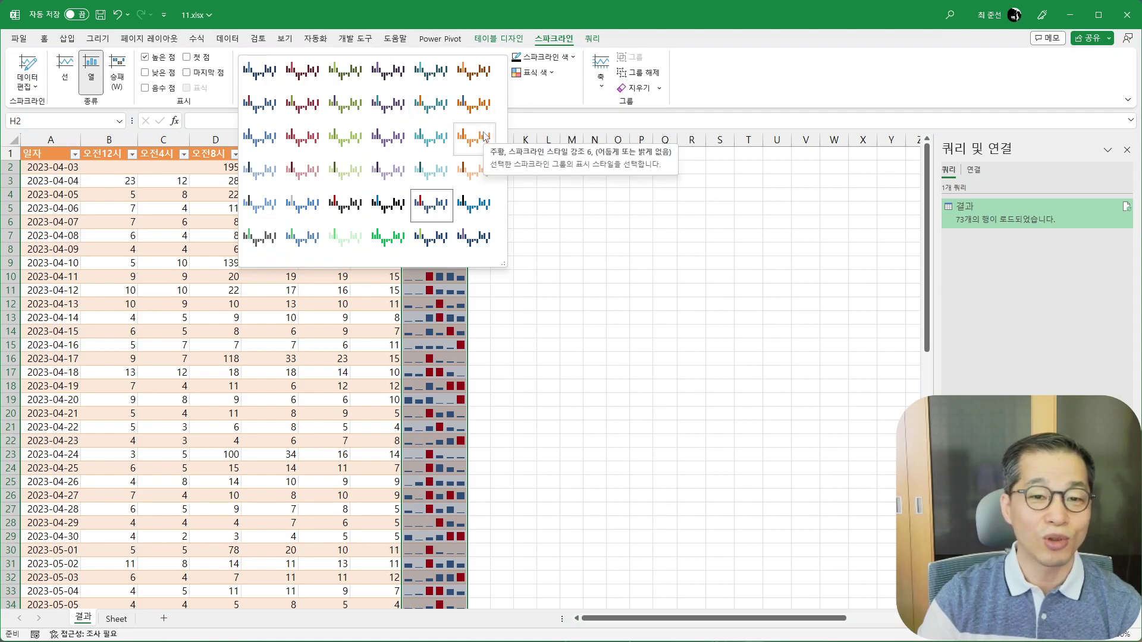
{"action": "left_click", "coordinate": [480, 172]}
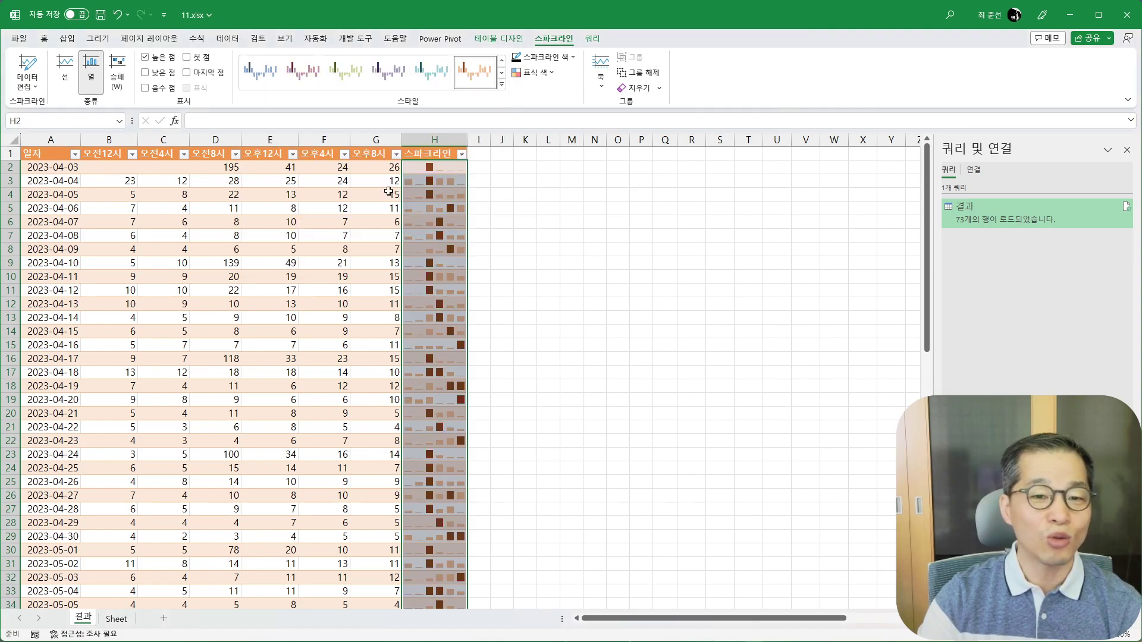
{"action": "left_click", "coordinate": [86, 171]}
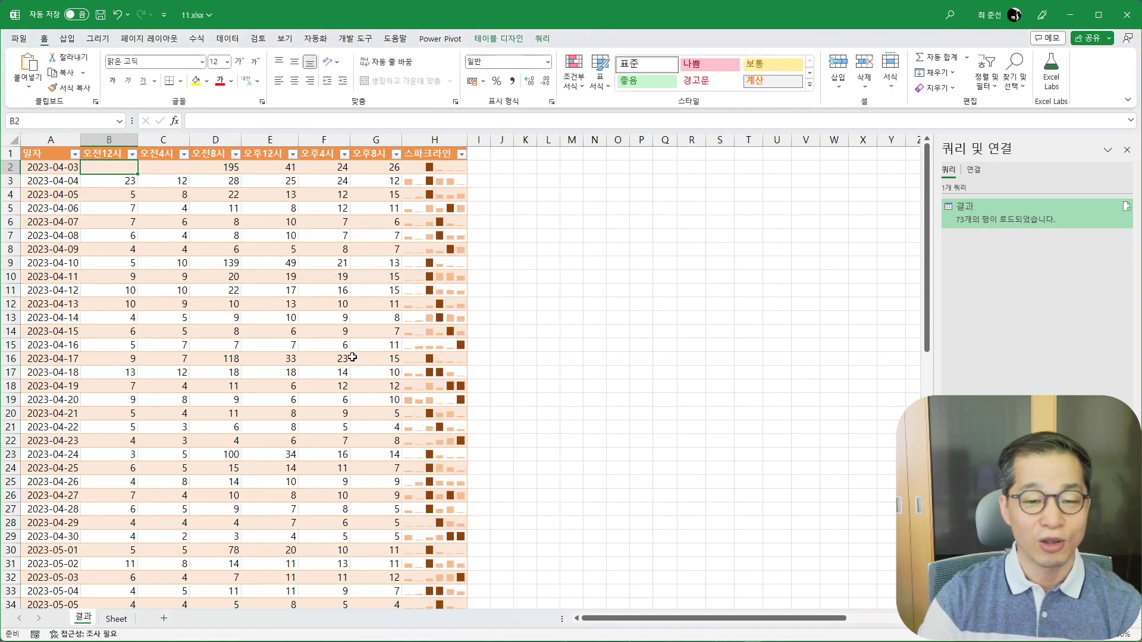